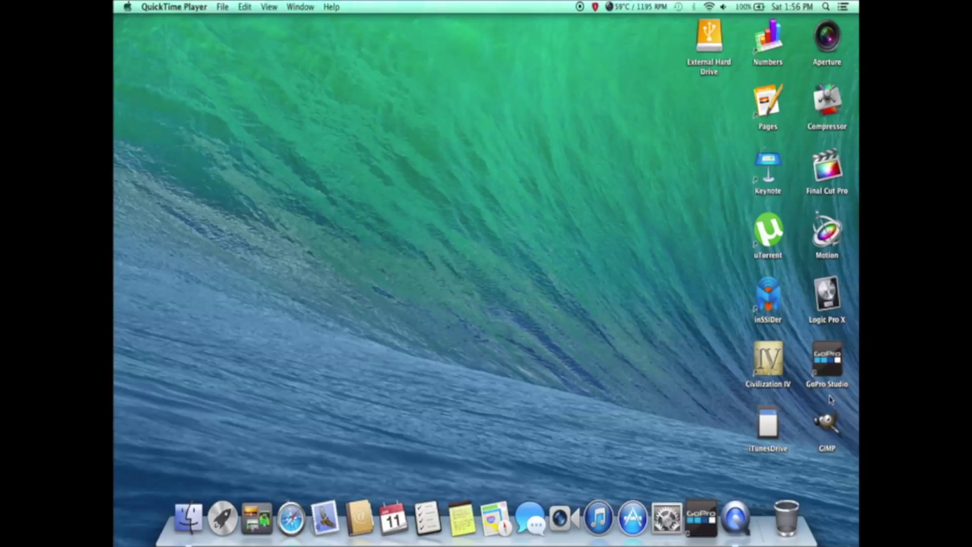
Step: Launch GoPro Studio from the desktop and maximize its window to full screen
double_click(829, 363)
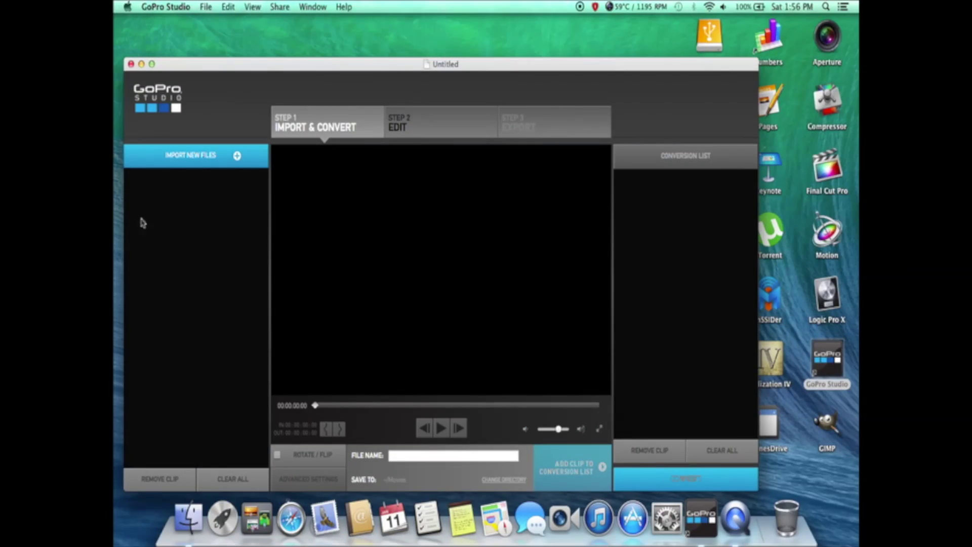
left_click(152, 64)
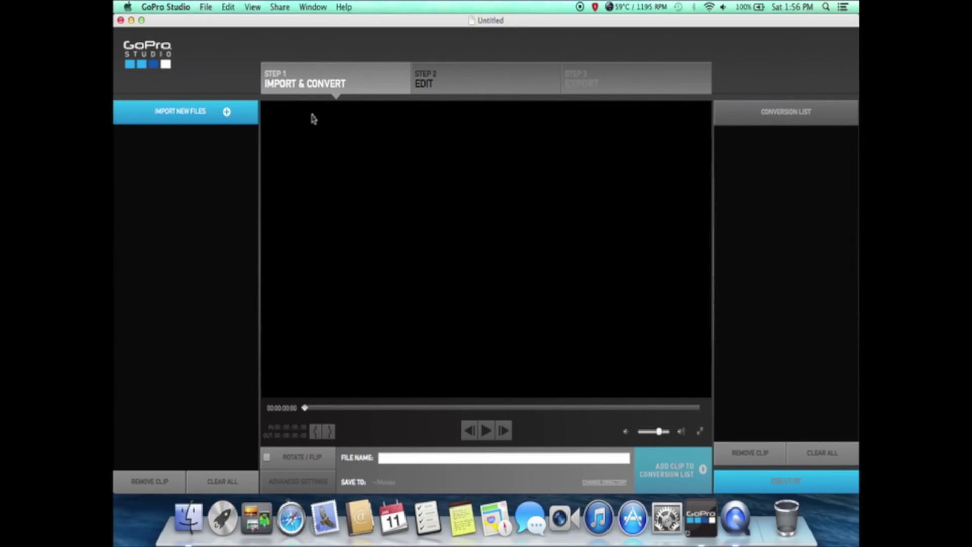
Step: Start an import and browse to External Hard Drive > Youtube > Editing Protune > Protune Raw footage
left_click(227, 112)
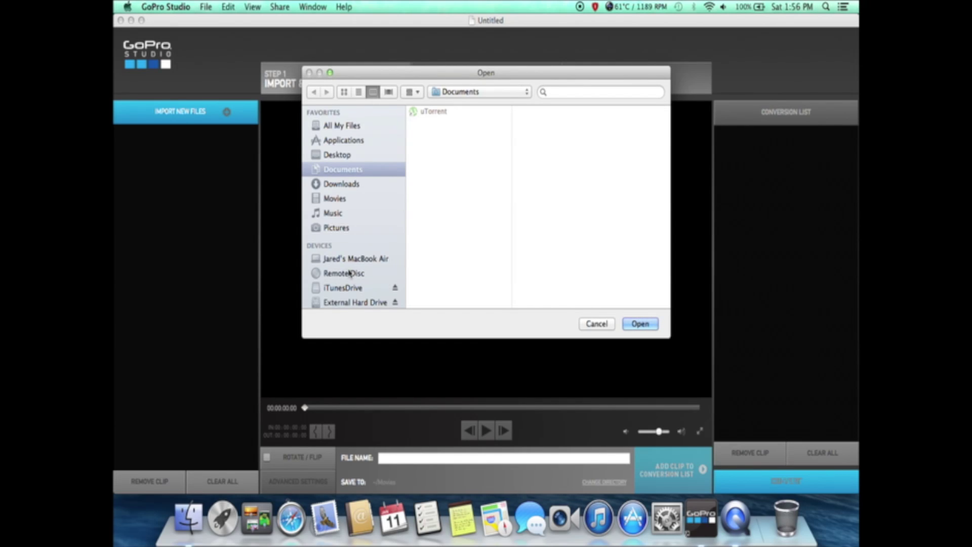
scroll(370, 276, "down", 3)
scroll(349, 273, "down", 2)
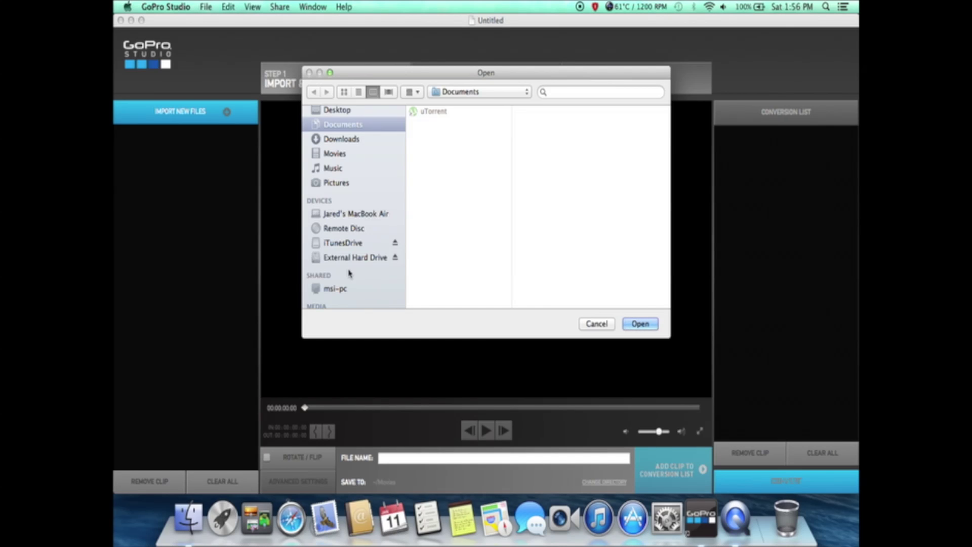
left_click(362, 261)
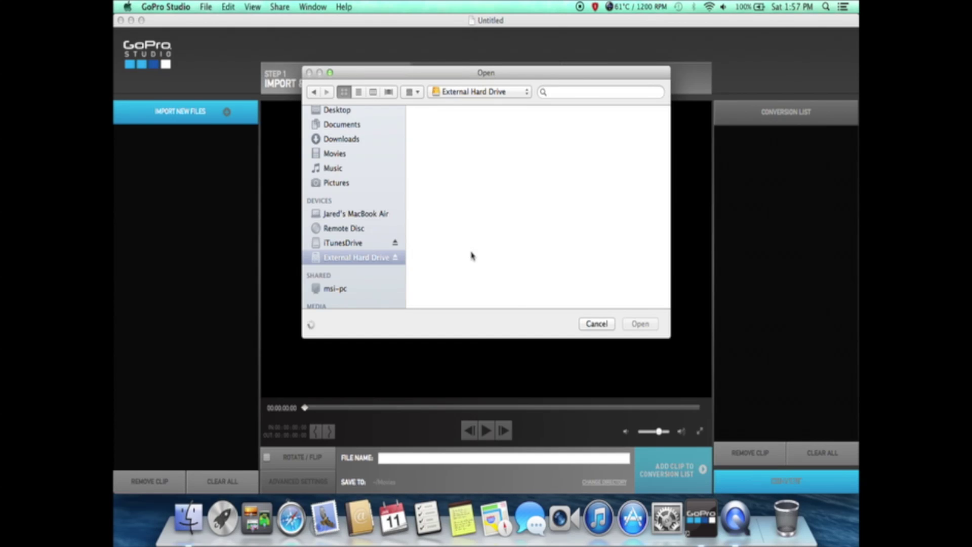
left_click(489, 125)
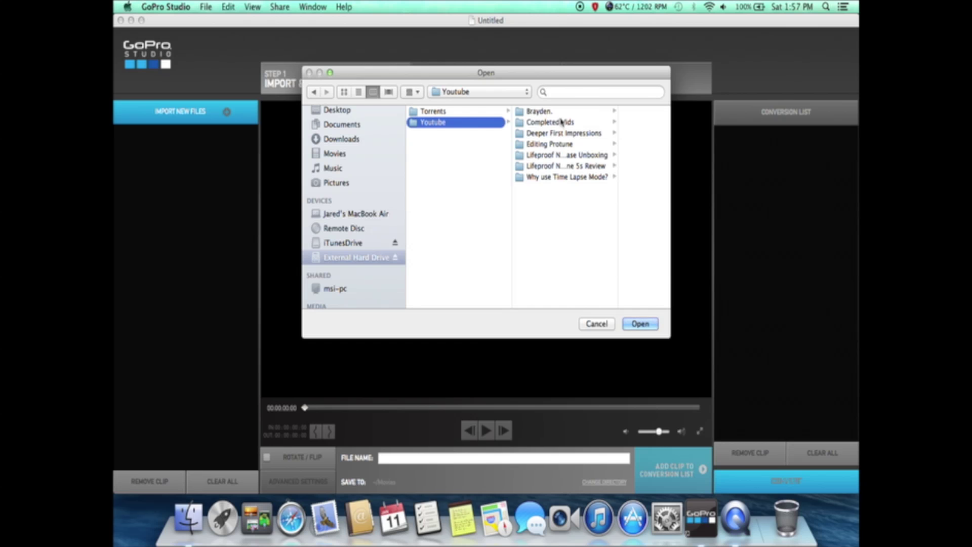
left_click(557, 146)
scroll(602, 249, "down", 2)
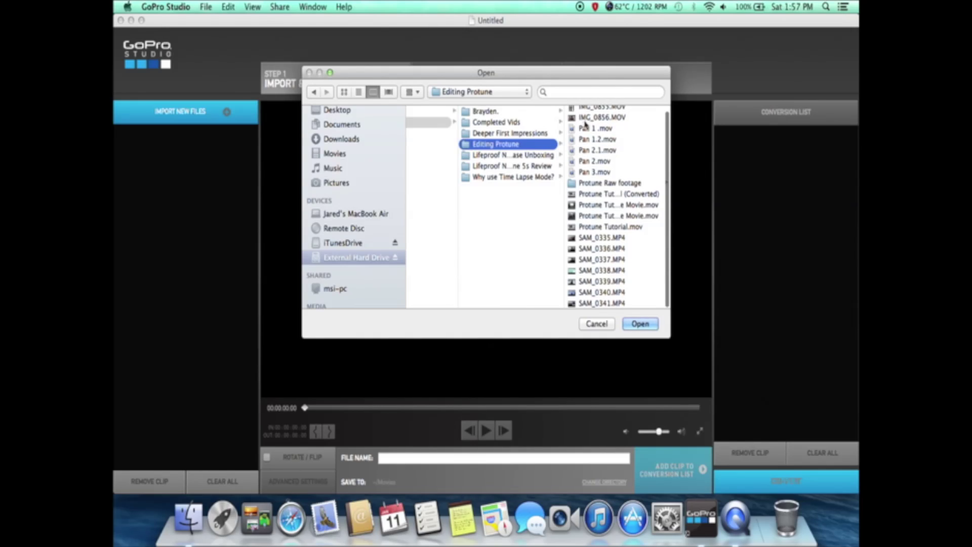
left_click(594, 183)
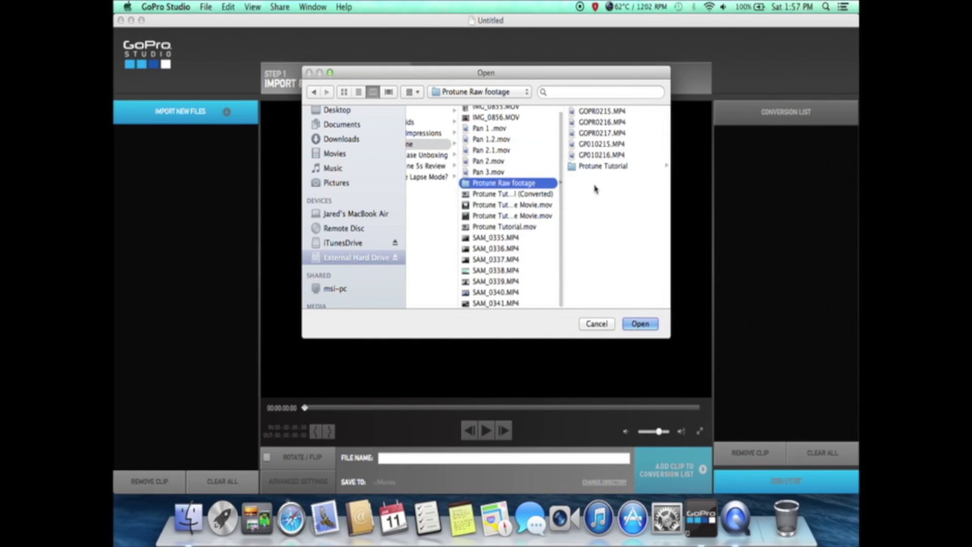
Step: Select all five MP4 clips from GOPR0215.MP4 onward and import them
left_click(599, 112)
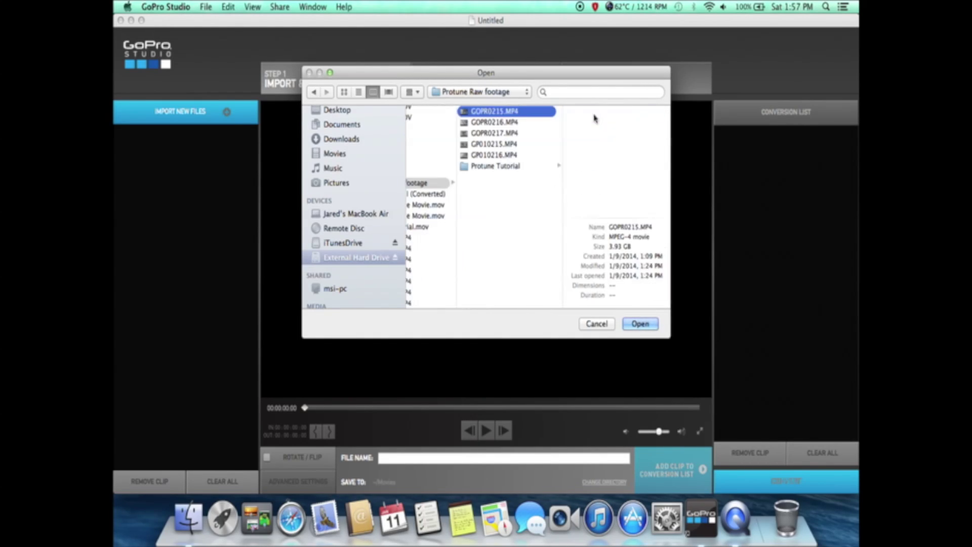
left_click(492, 154, "shift")
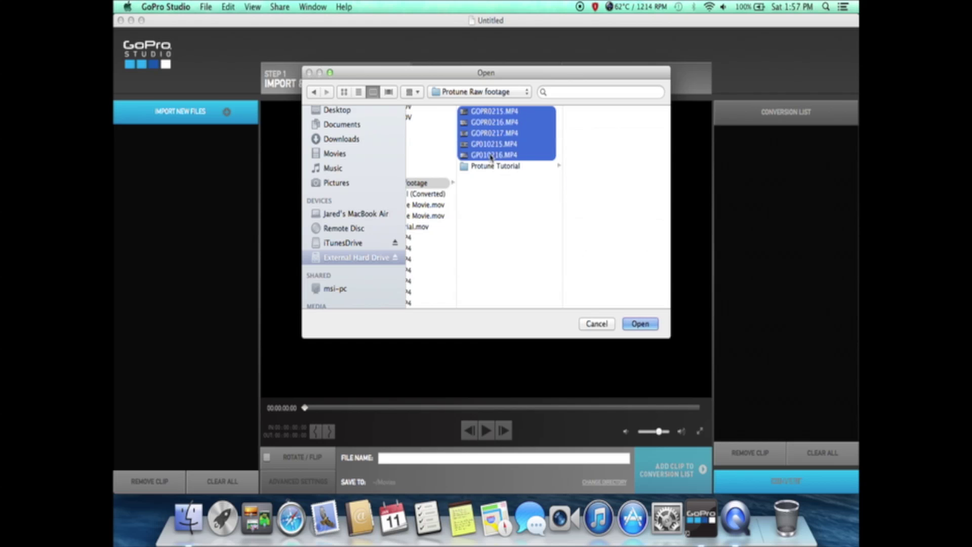
left_click(640, 324)
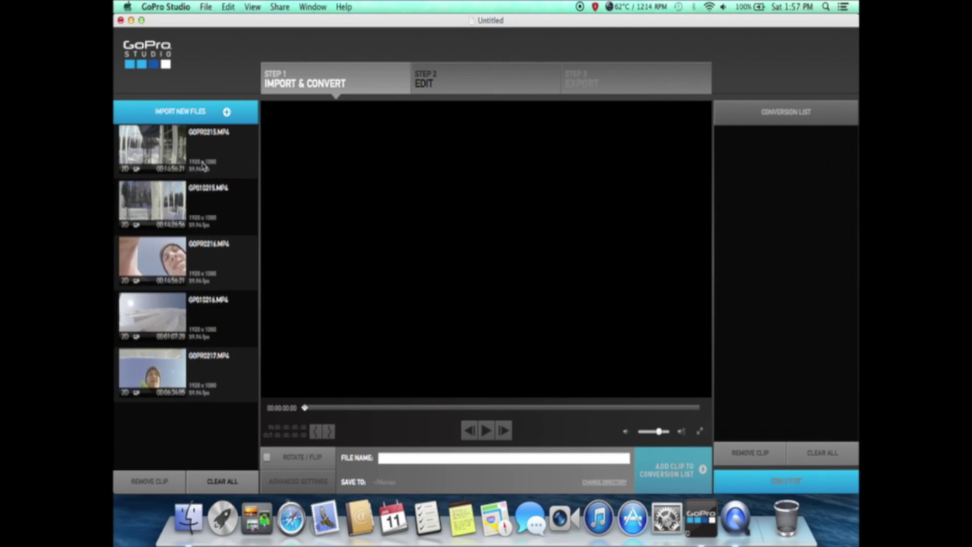
Step: Load GOPR0215.MP4 and replace its default output file name with 'Pan 1'
left_click(203, 162)
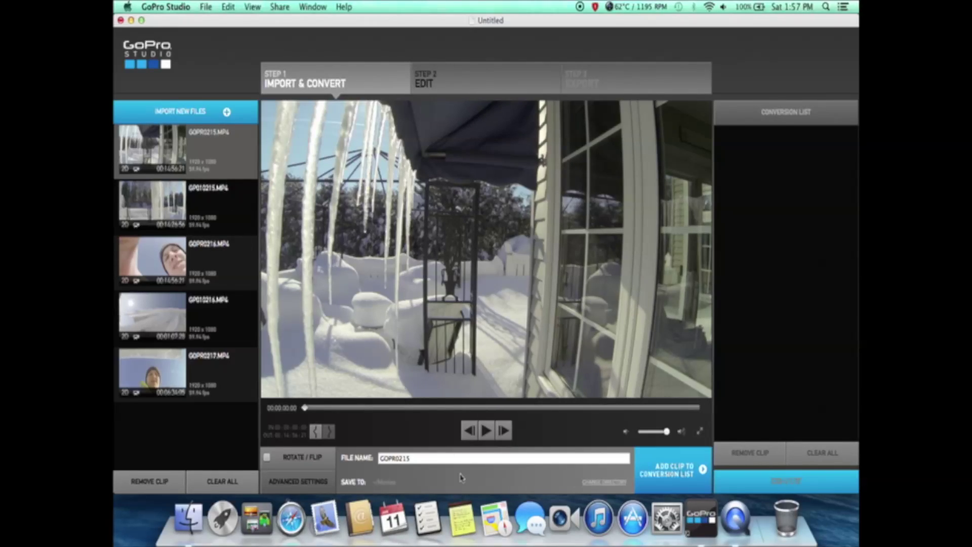
left_click(453, 458)
key("BackSpace")
key("BackSpace")
key("BackSpace")
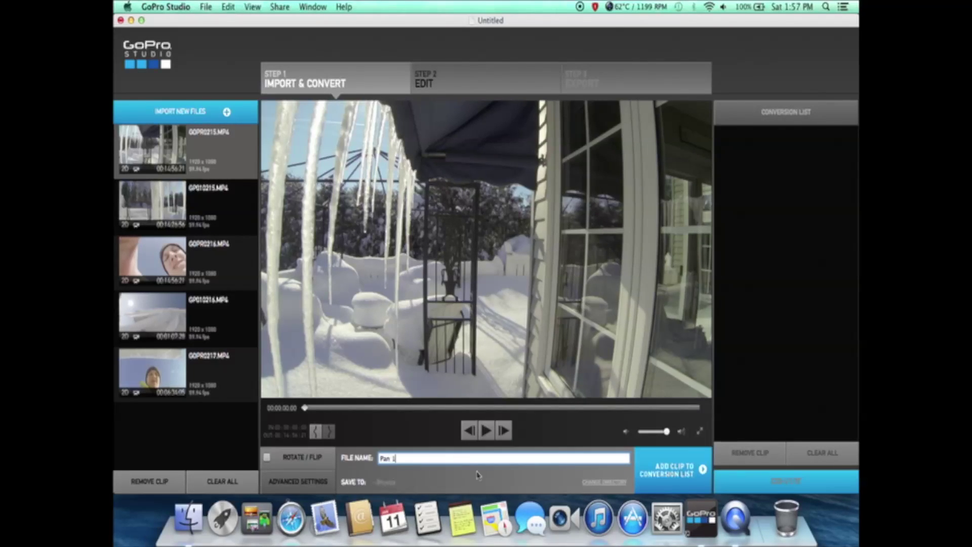
Step: Create a 'Tester' folder on the External Hard Drive and save converted clips there
left_click(628, 482)
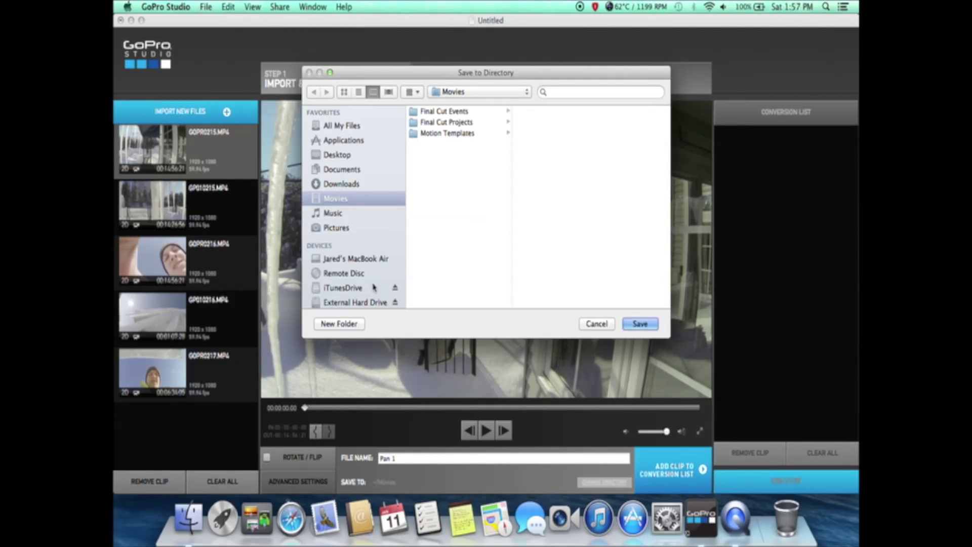
scroll(375, 287, "down", 2)
left_click(371, 278)
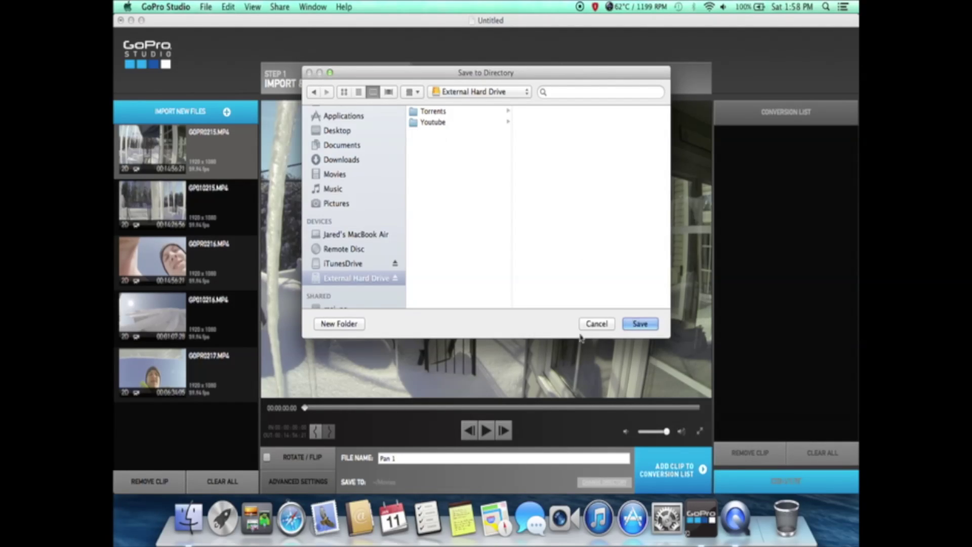
left_click(339, 324)
key("BackSpace")
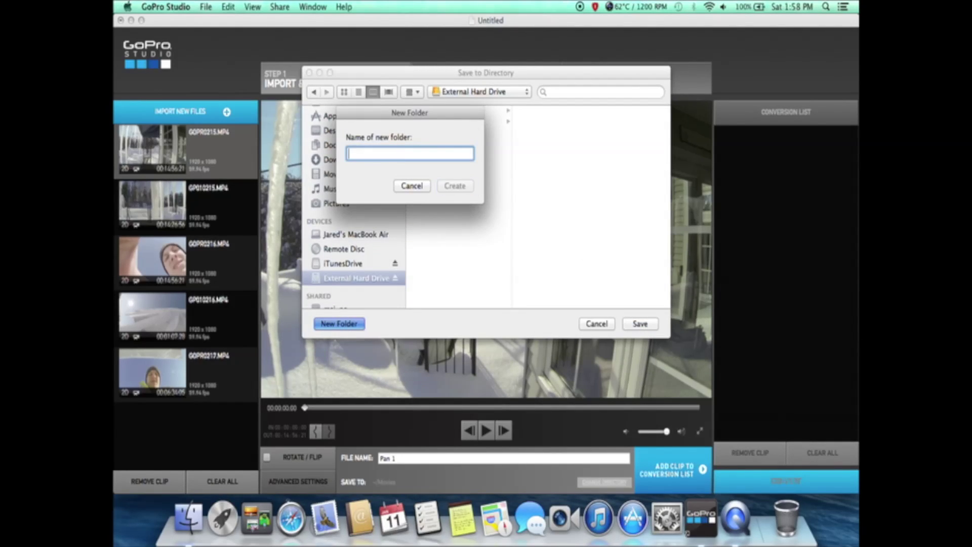
type("Tester")
left_click(465, 188)
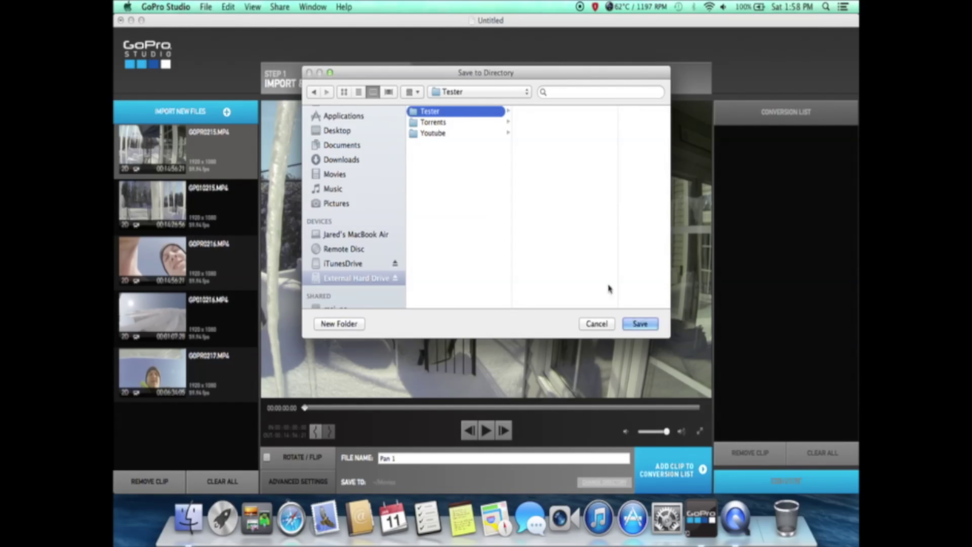
left_click(640, 324)
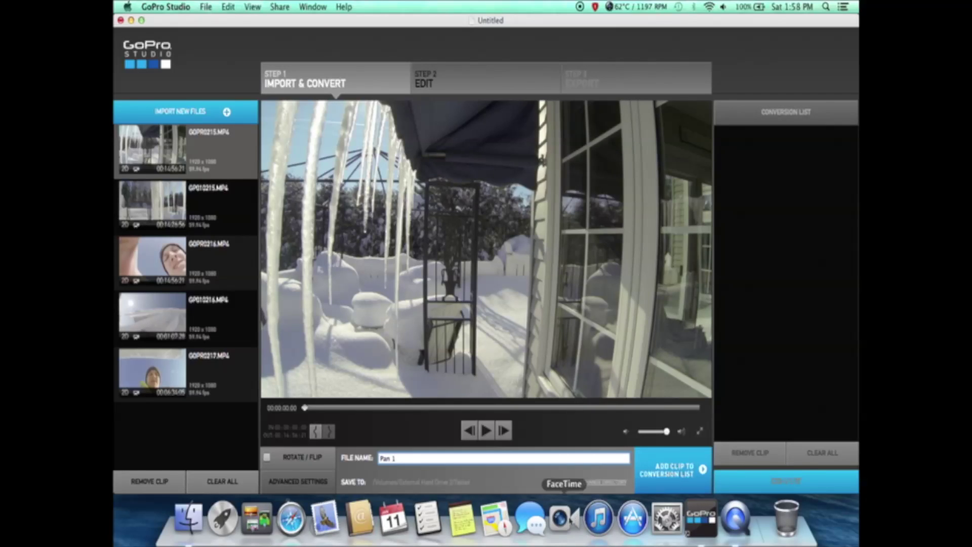
Step: Set the advanced conversion quality to High with Remove Fisheye enabled
left_click(318, 484)
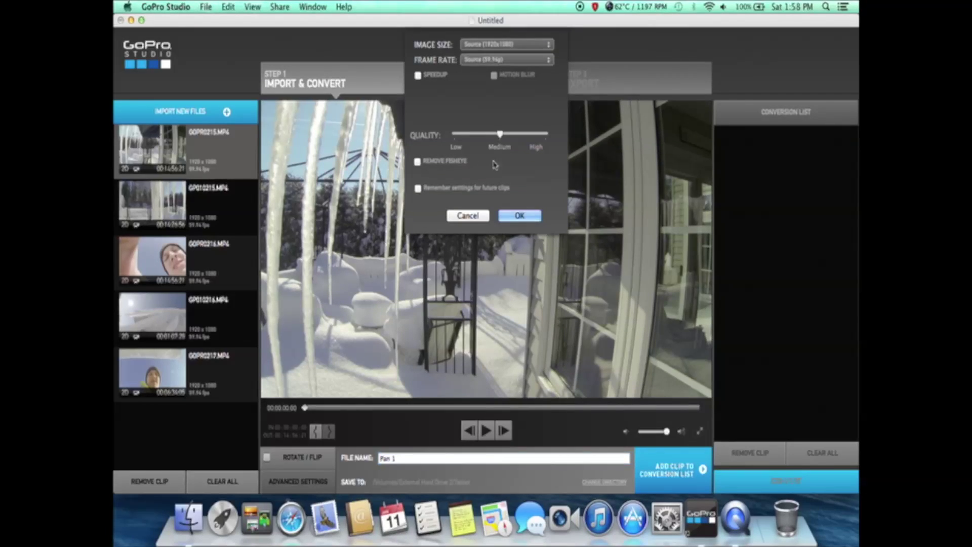
left_click(548, 136)
left_click(418, 161)
left_click(519, 215)
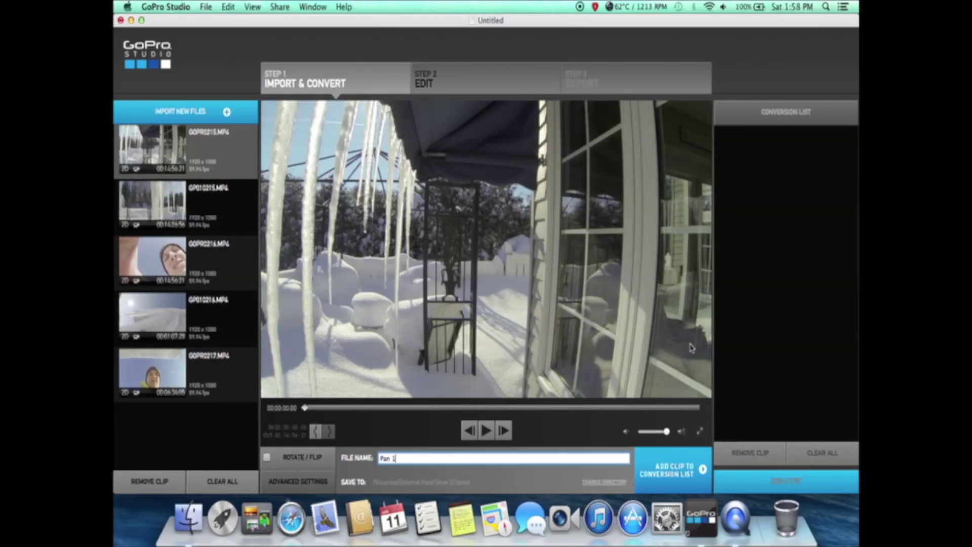
Step: Queue Pan 1 for conversion, then rename GP010215.MP4 and queue it too
left_click(701, 473)
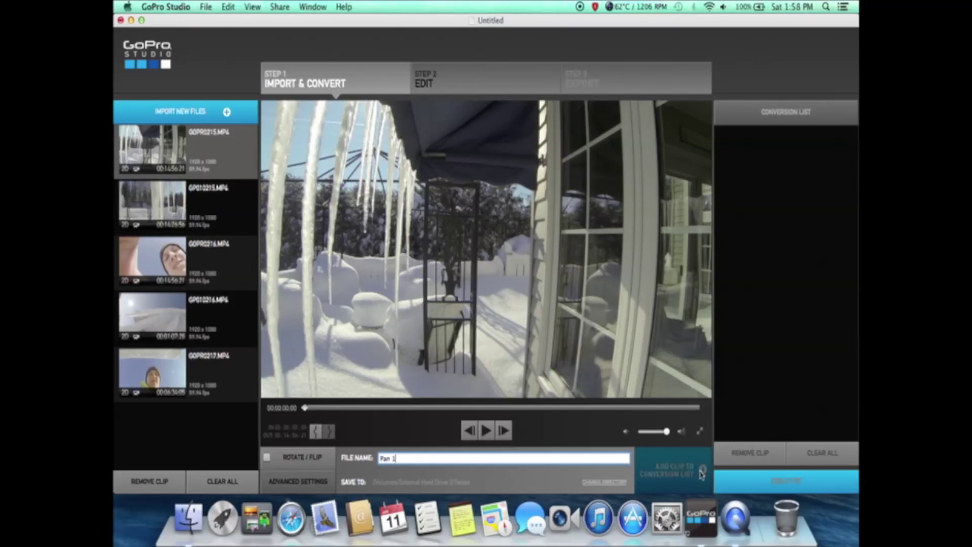
left_click(210, 207)
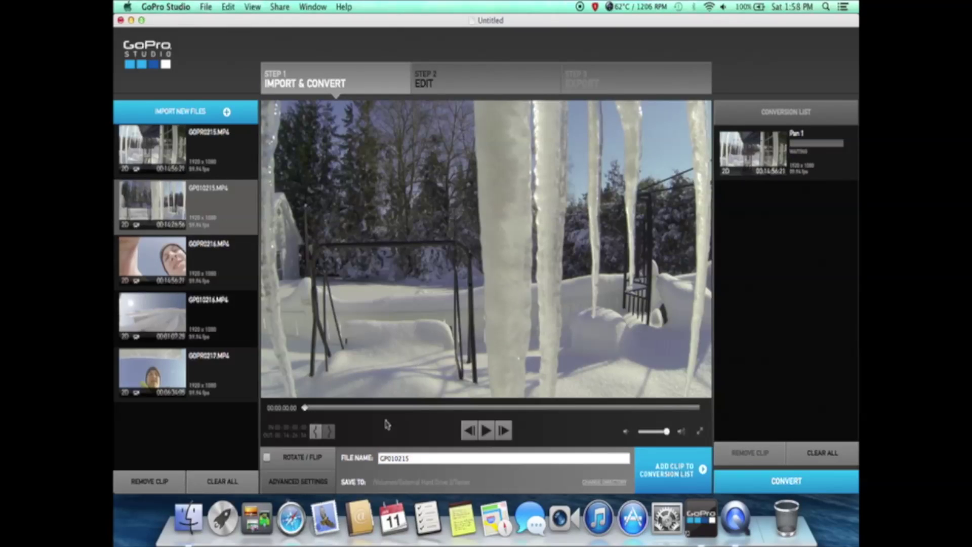
left_click(426, 459)
key("BackSpace")
key("BackSpace")
key("BackSpace")
key("BackSpace")
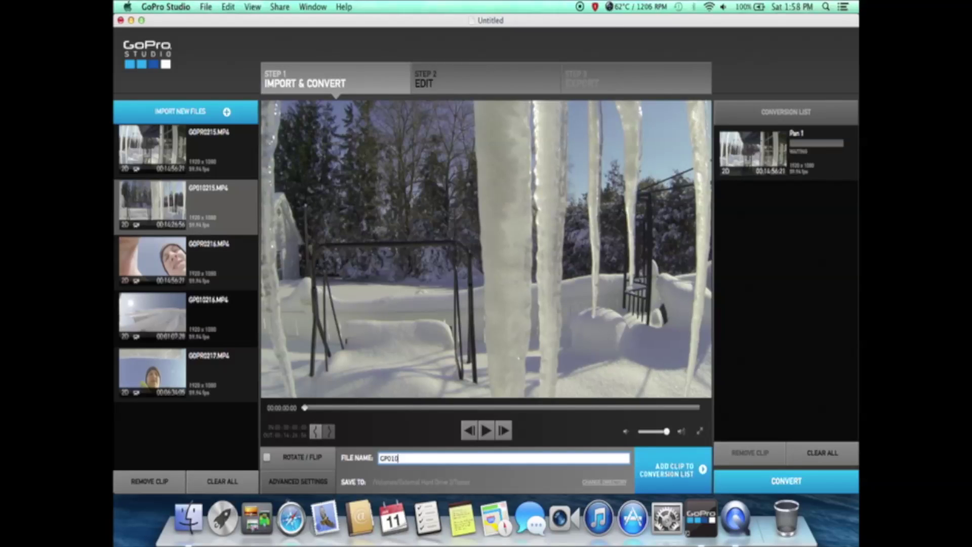
key("BackSpace")
key("BackSpace")
key("BackSpace")
key("BackSpace")
left_click(582, 467)
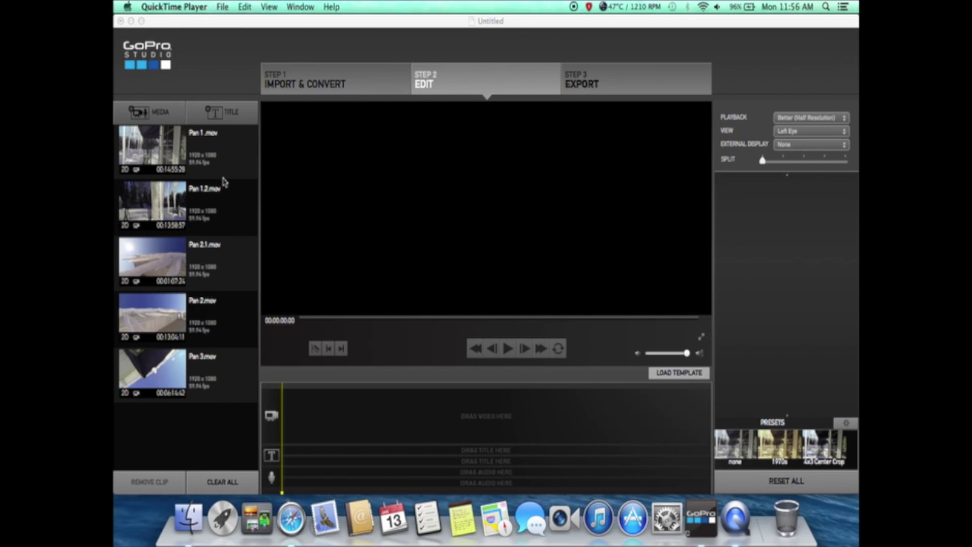
Step: Drag Pan 1 and then Pan 1.2 onto the timeline's video track
left_click(207, 144)
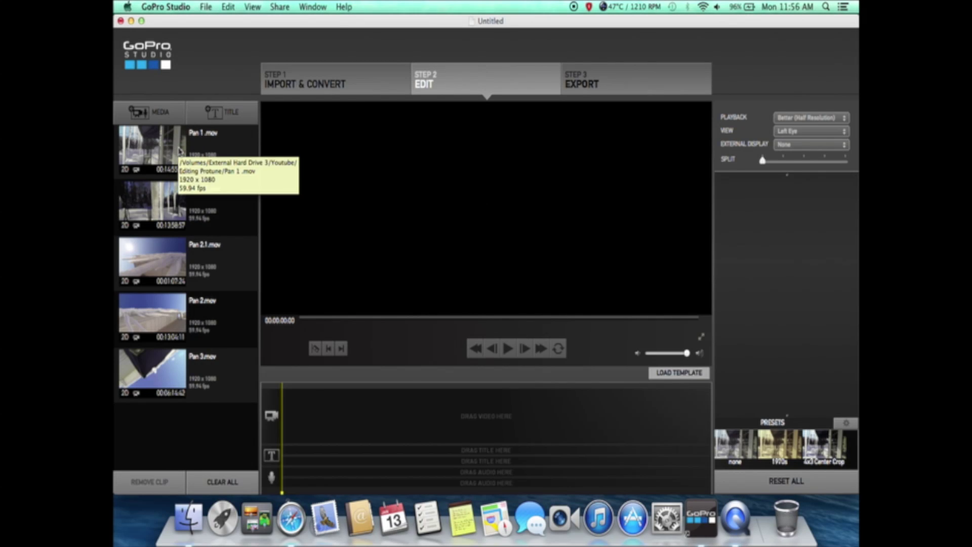
left_click_drag(180, 150, 309, 422)
left_click_drag(191, 210, 442, 413)
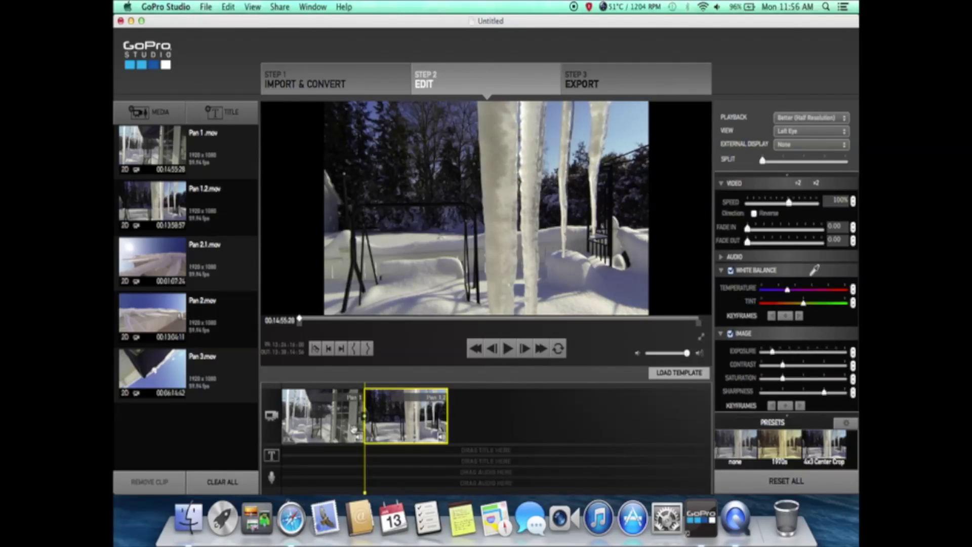
Step: Switch playback quality to Auto and return the playhead to 00:00:00:00
left_click(367, 472)
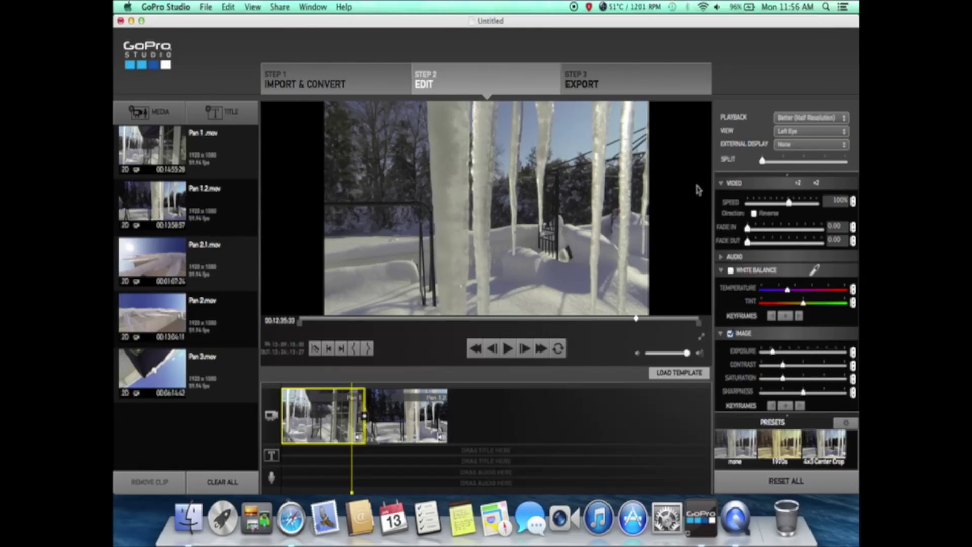
left_click(817, 119)
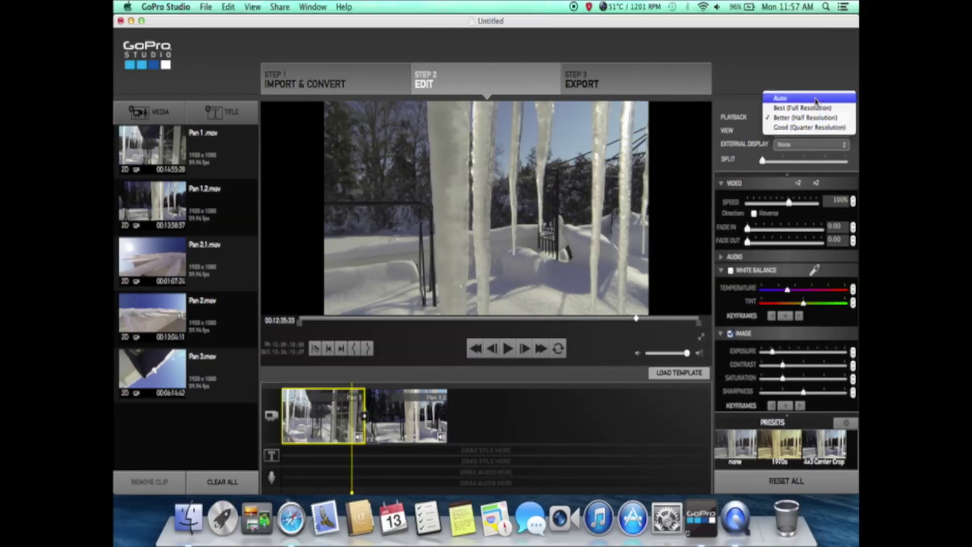
left_click(815, 99)
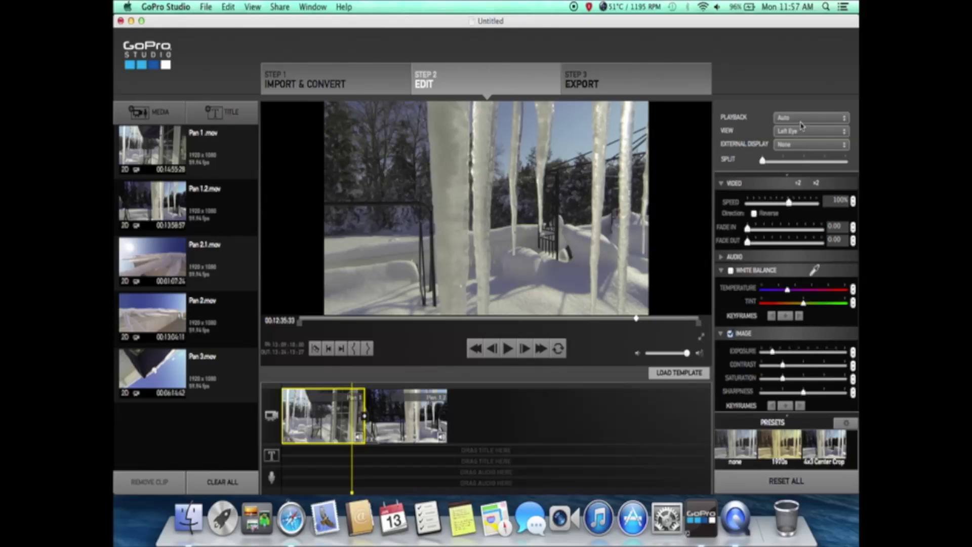
left_click(353, 467)
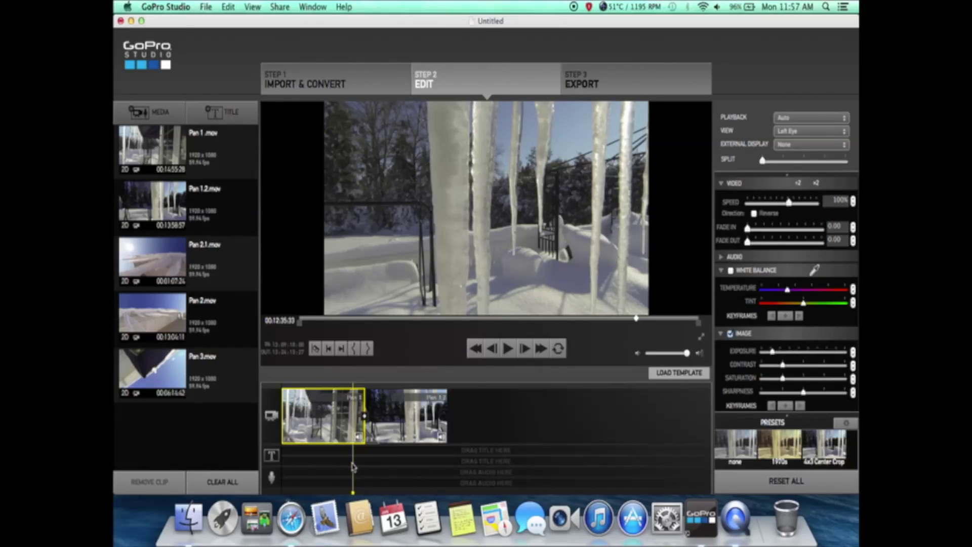
left_click(277, 460)
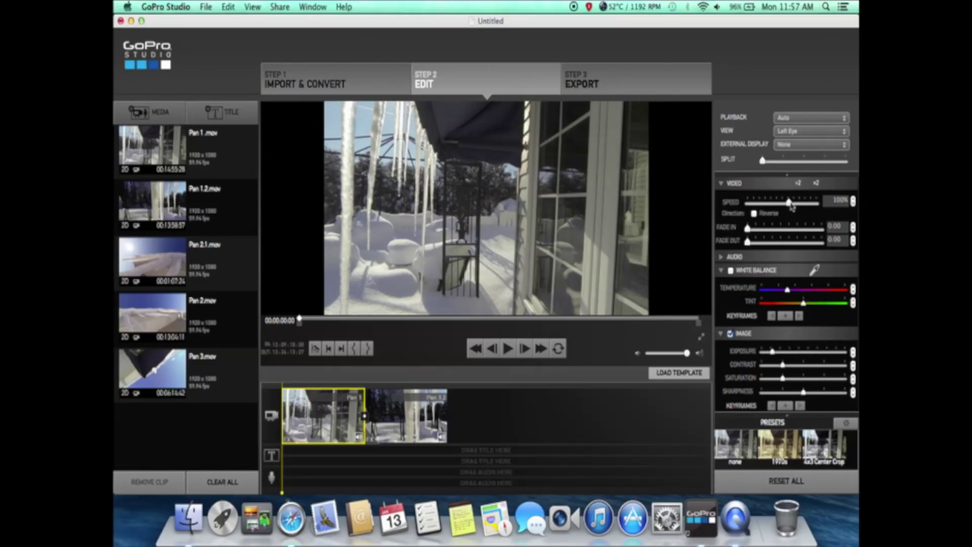
Step: Speed Pan 1 and Pan 1.2 to maximum, rewind to the start, and play the preview
left_click_drag(788, 204, 858, 212)
left_click(421, 416)
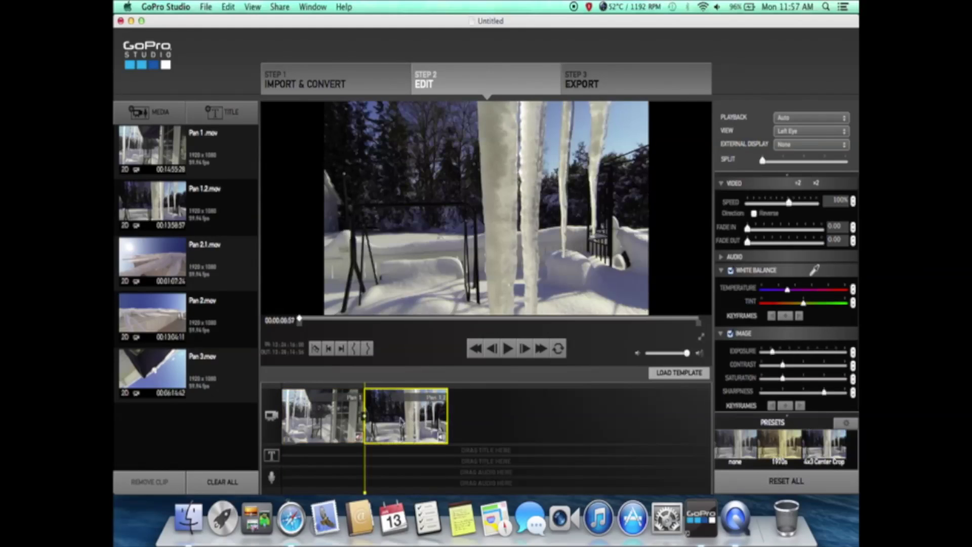
left_click_drag(791, 204, 844, 216)
left_click_drag(366, 464, 282, 462)
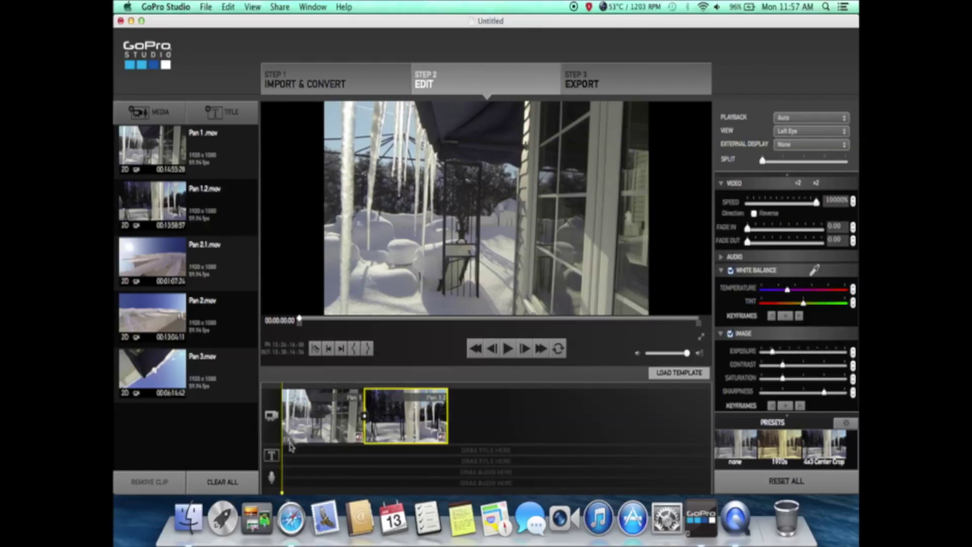
left_click(509, 348)
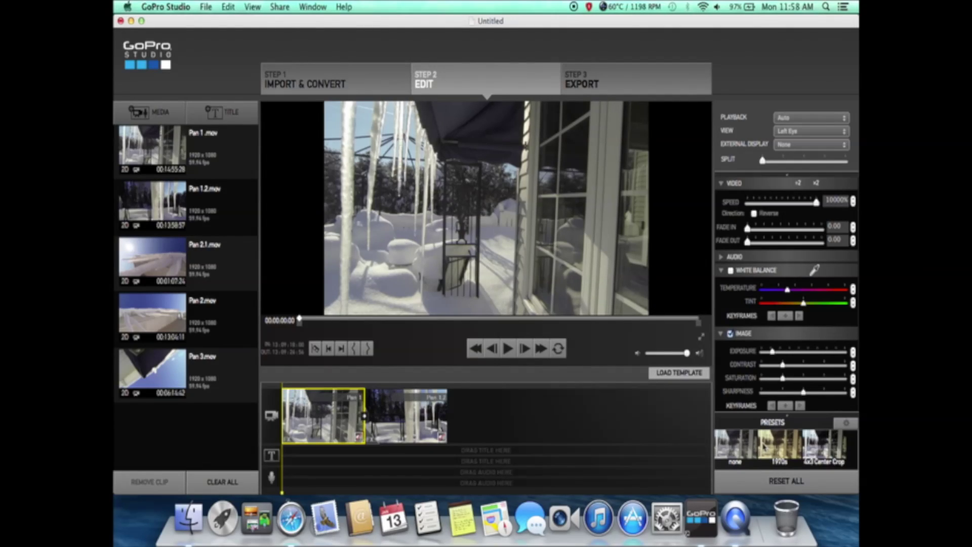
Step: Try the Candy Color, Night Vision and Hot Day presets on Pan 1, then apply ProTune
scroll(765, 446, "right", 6)
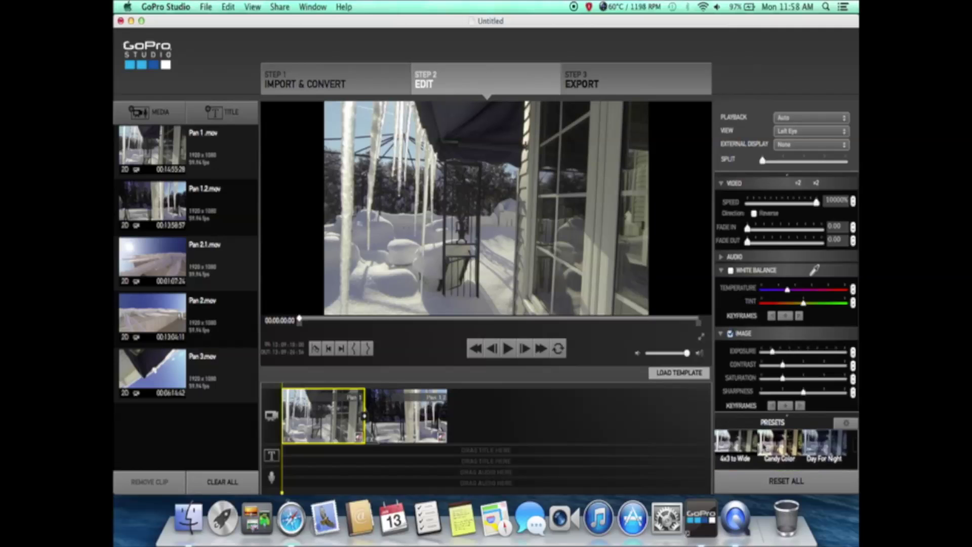
scroll(780, 445, "right", 6)
scroll(780, 446, "left", 6)
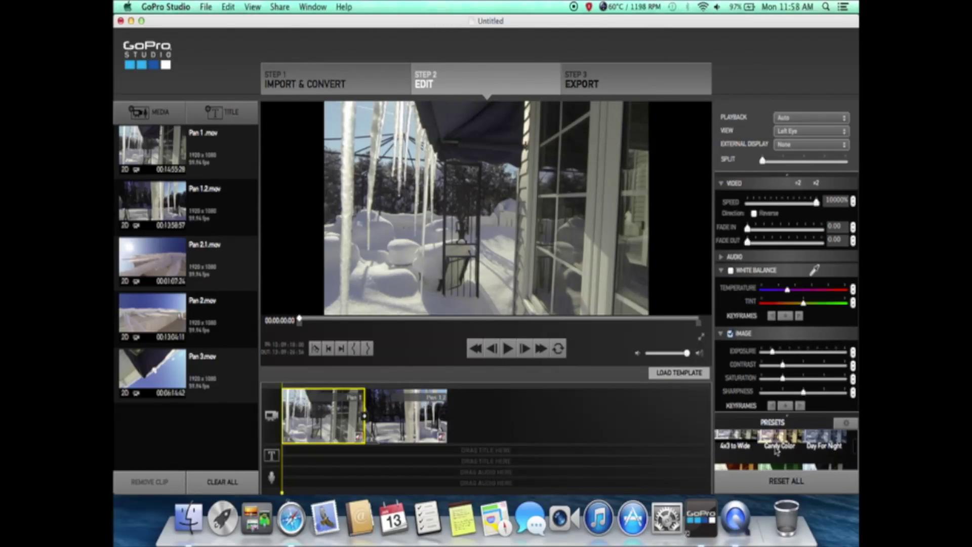
left_click(779, 448)
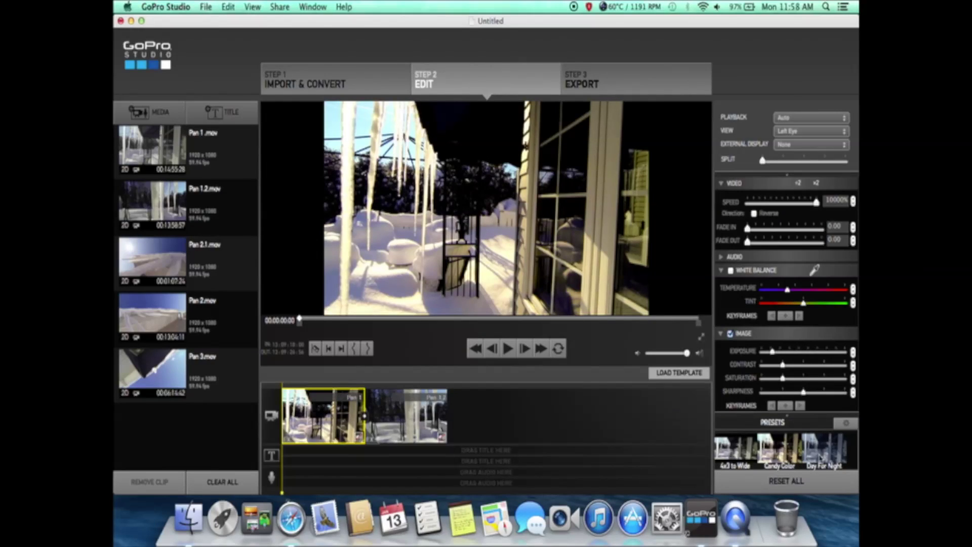
scroll(820, 459, "down", 2)
scroll(821, 459, "down", 2)
left_click(782, 445)
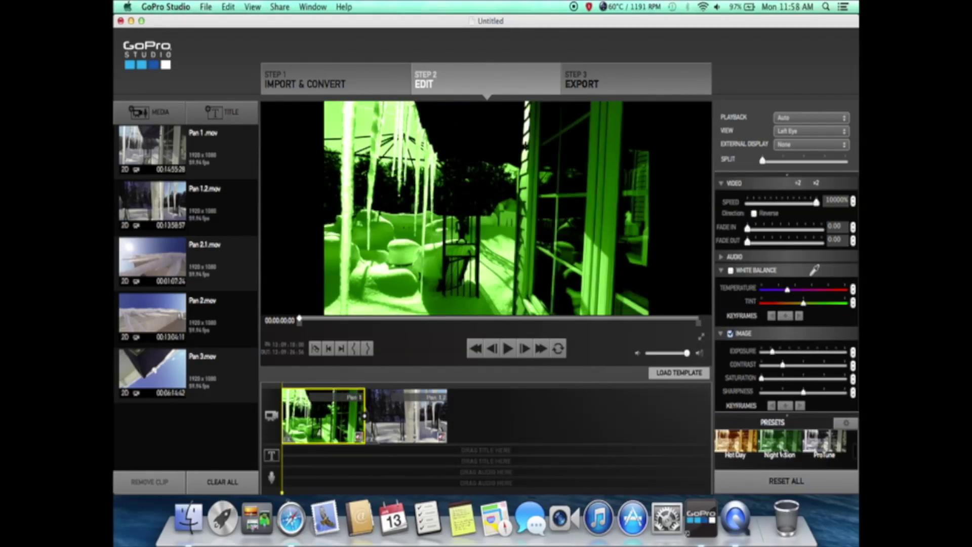
left_click(746, 445)
scroll(744, 466, "down", 2)
scroll(743, 465, "up", 2)
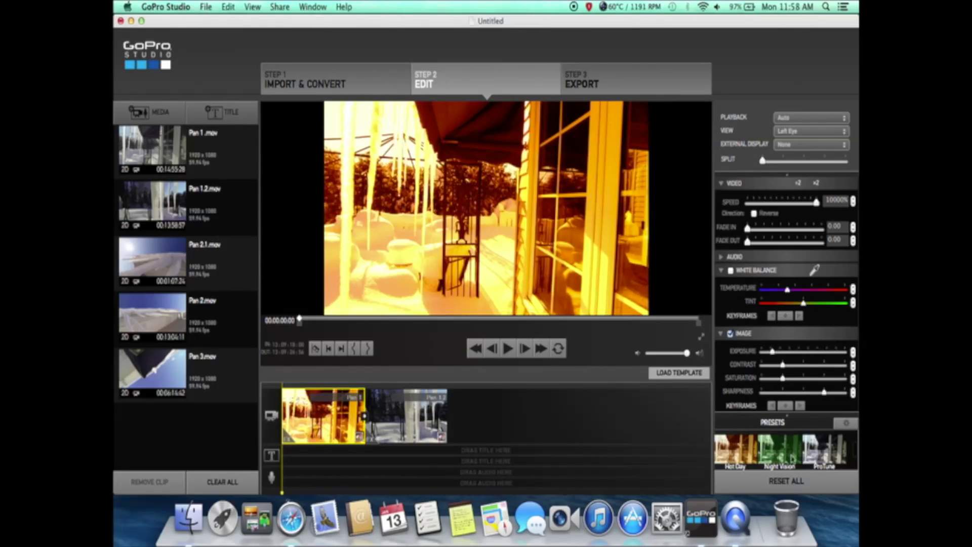
left_click(825, 452)
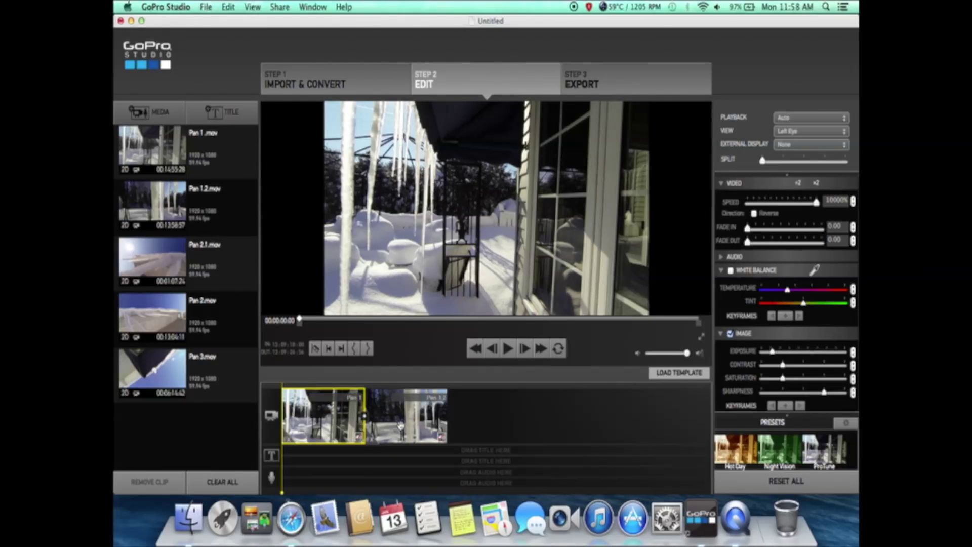
left_click(400, 426)
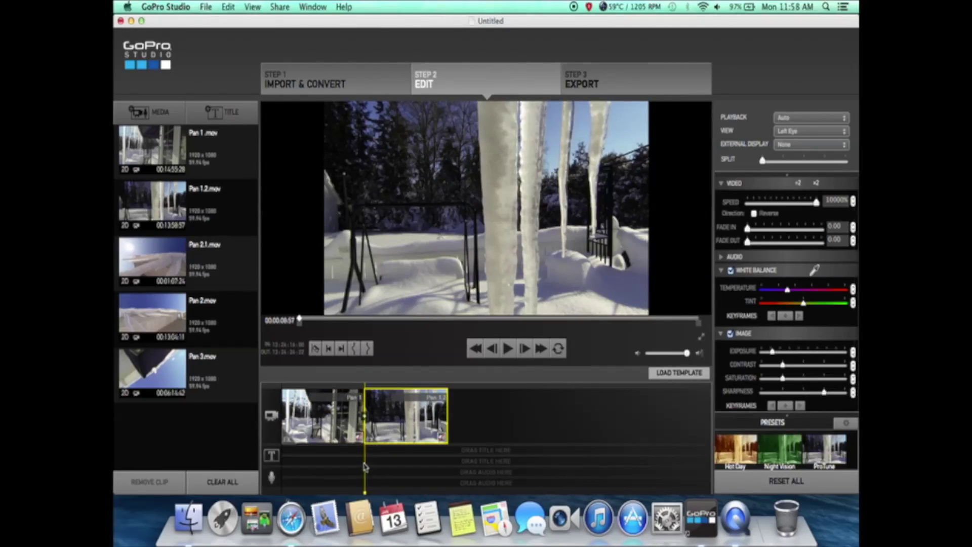
left_click_drag(364, 467, 349, 468)
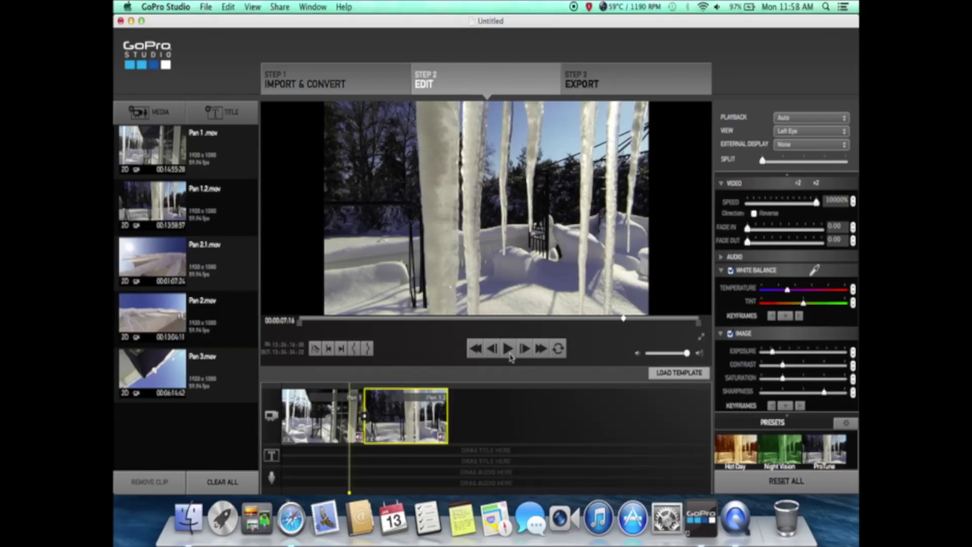
left_click(509, 349)
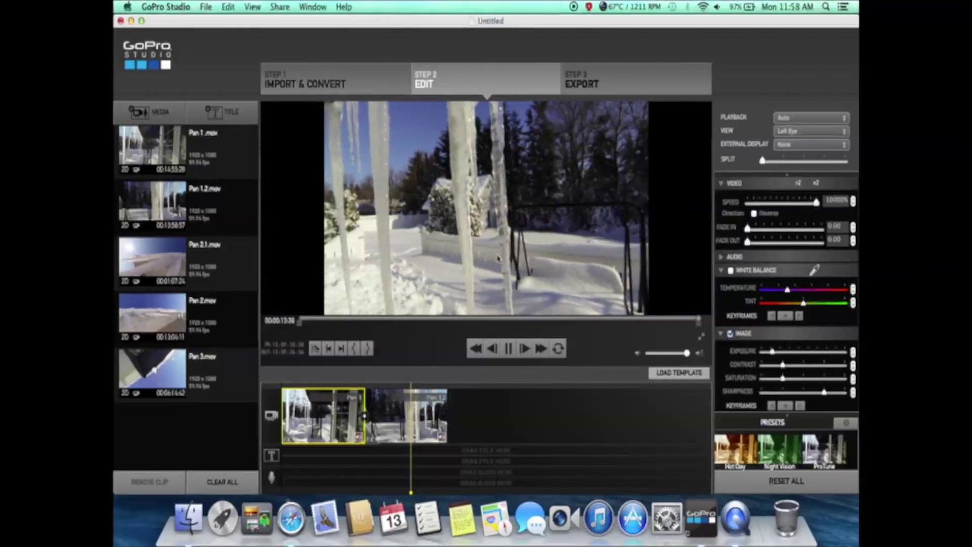
left_click_drag(414, 429, 278, 454)
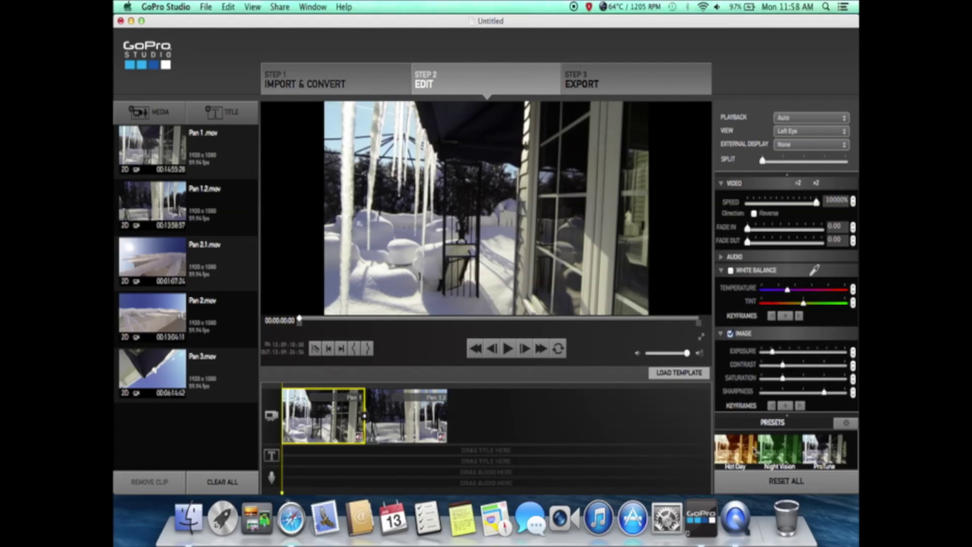
scroll(750, 462, "down", 2)
scroll(749, 462, "up", 1)
Step: Remove the preset look from Pan 1 and Pan 1.2, then return to Pan 1's start
left_click(742, 445)
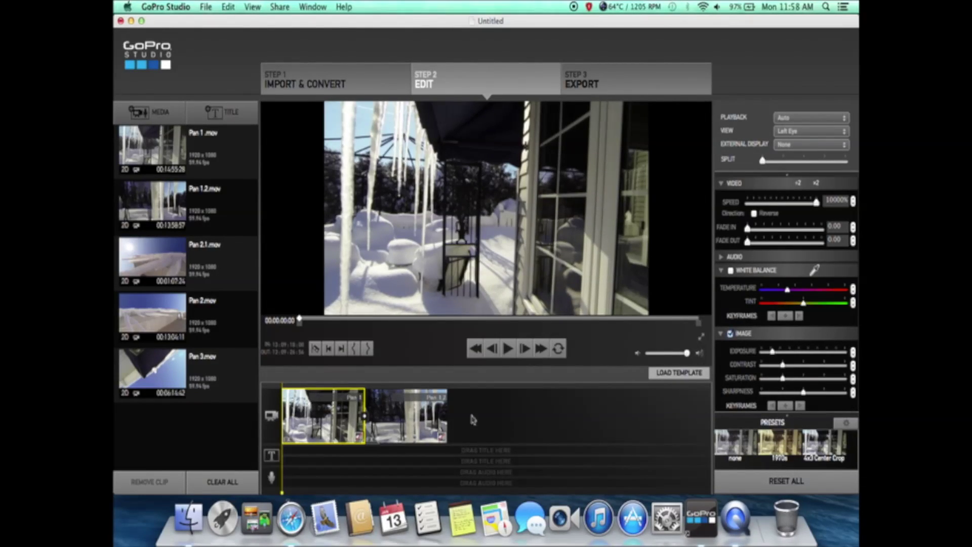
left_click(381, 433)
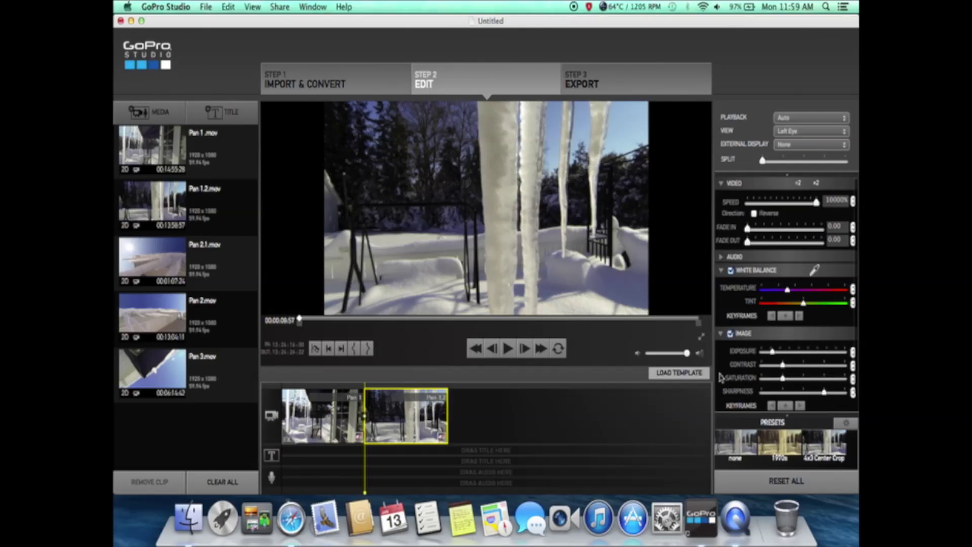
left_click(731, 447)
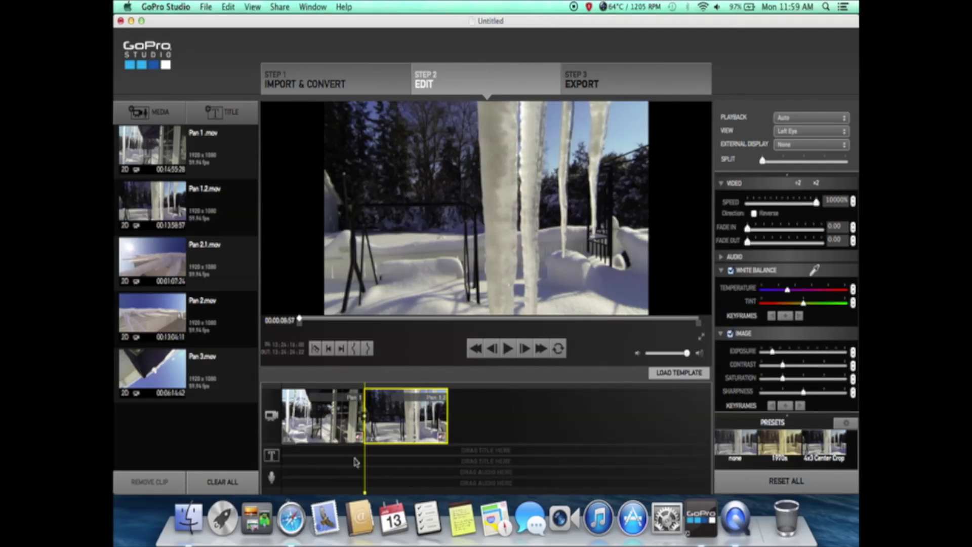
left_click_drag(363, 461, 286, 461)
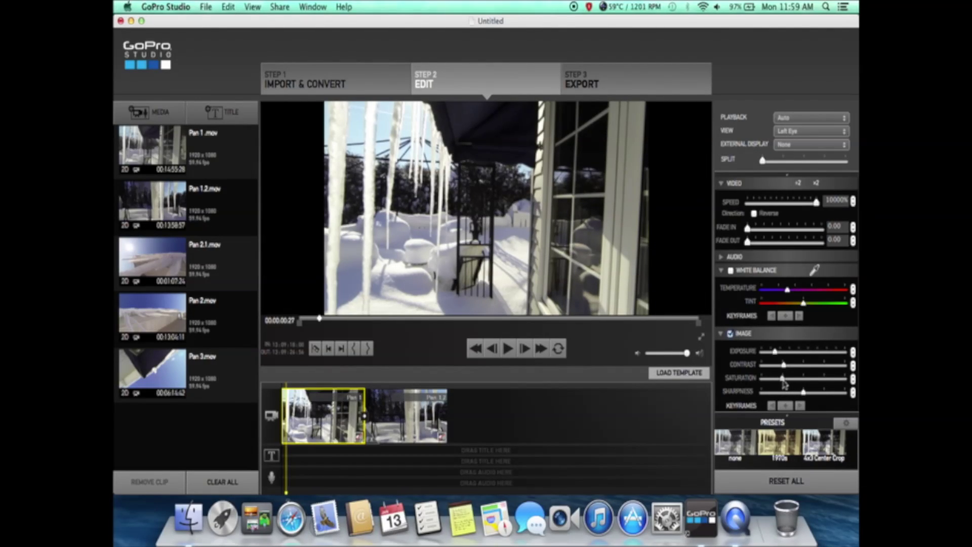
Step: Adjust Pan 1's saturation to a moderate boost and raise its sharpness slightly
left_click_drag(783, 380, 808, 380)
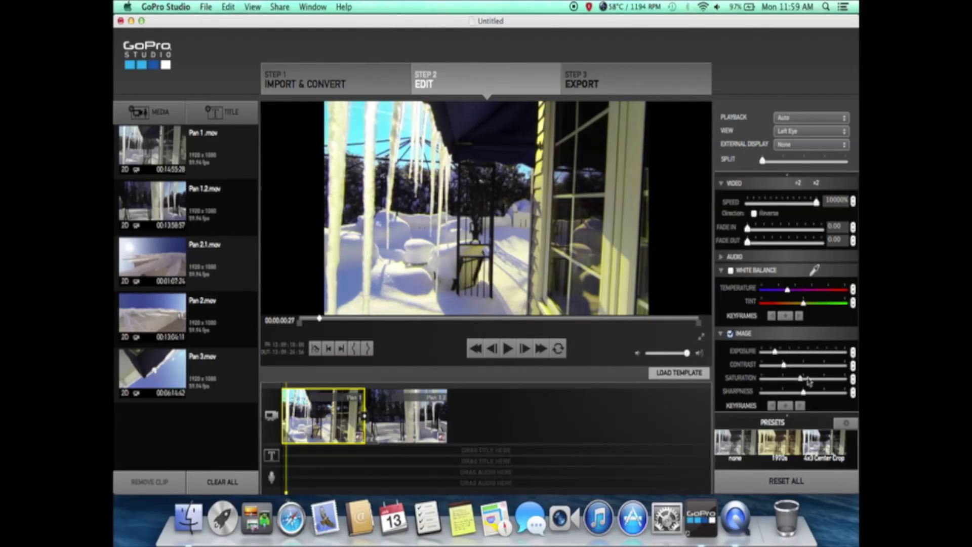
left_click_drag(811, 382, 836, 380)
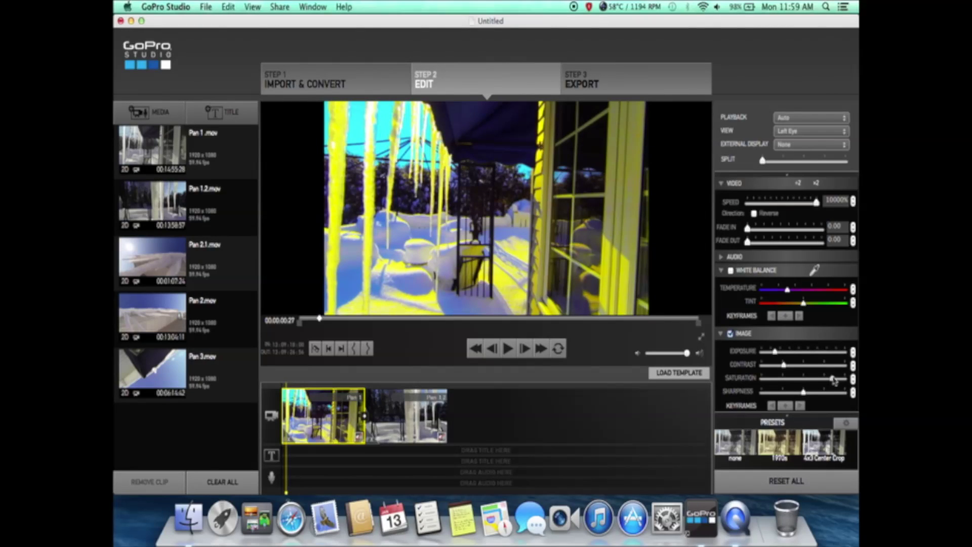
left_click_drag(833, 379, 699, 377)
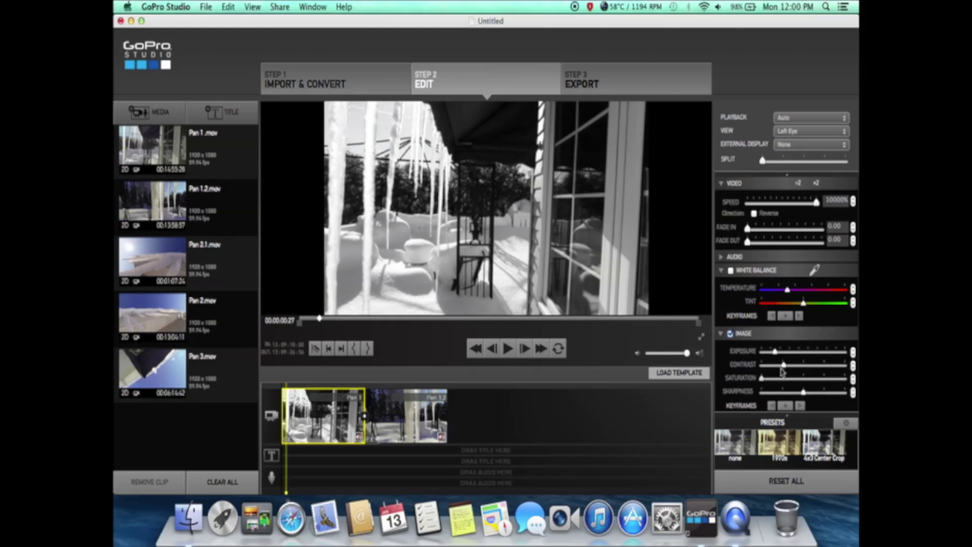
left_click_drag(767, 387, 783, 388)
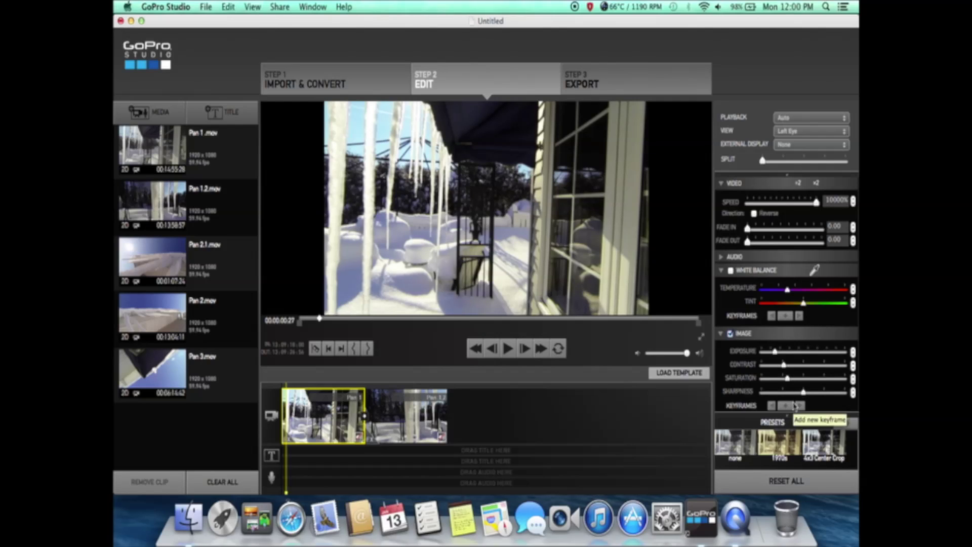
scroll(813, 397, "down", 1)
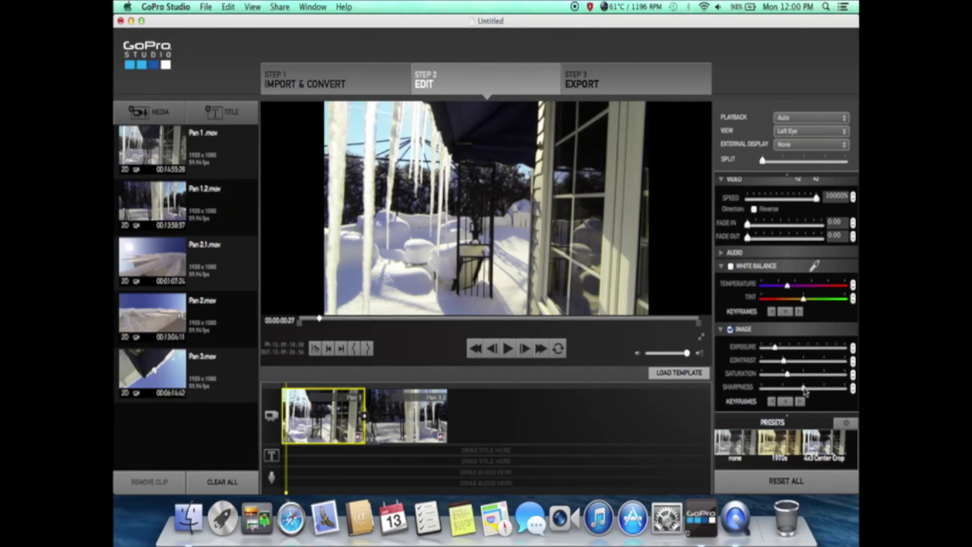
left_click_drag(804, 388, 806, 389)
Step: Enable white balance with a slightly lower temperature and increase contrast by one step
left_click(854, 303)
left_click_drag(786, 292, 785, 292)
left_click(853, 361)
left_click(508, 349)
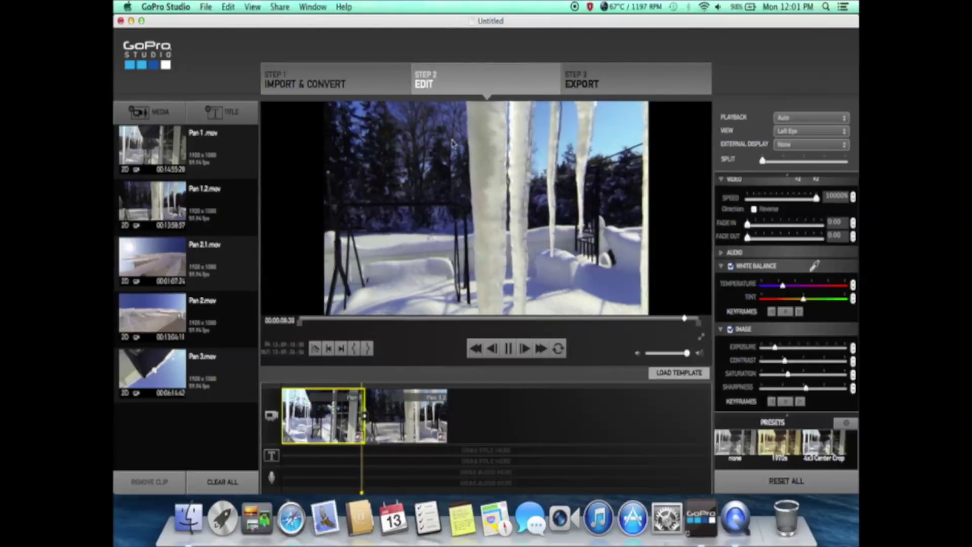
left_click(508, 348)
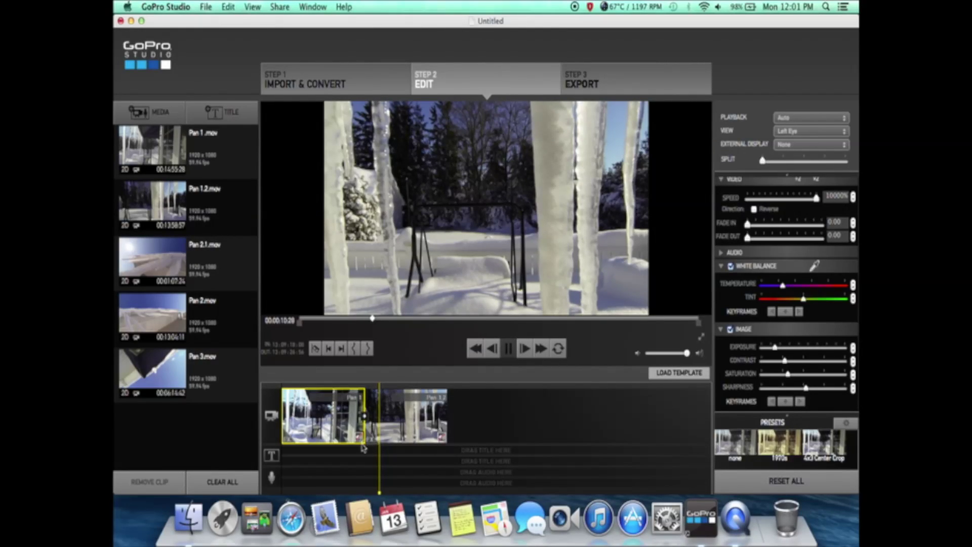
left_click(365, 440)
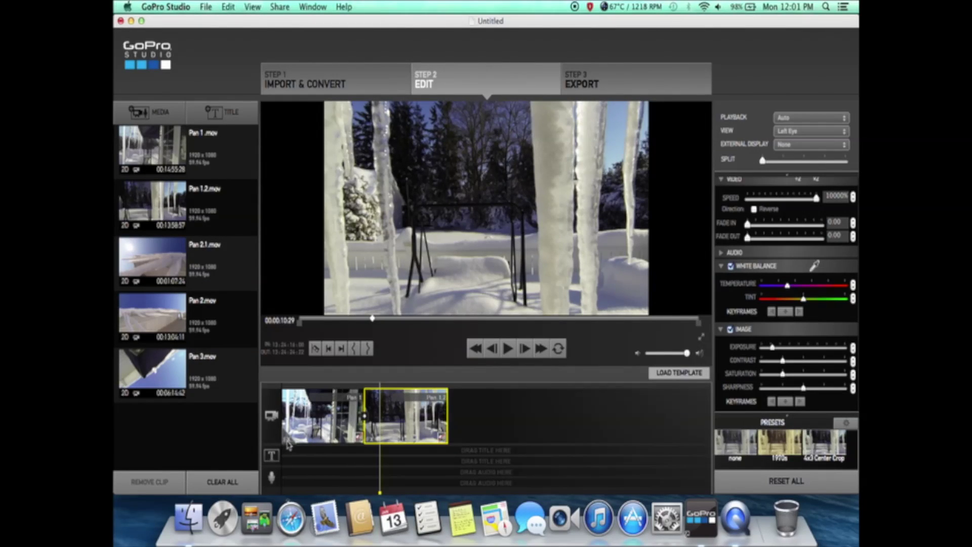
left_click(311, 428)
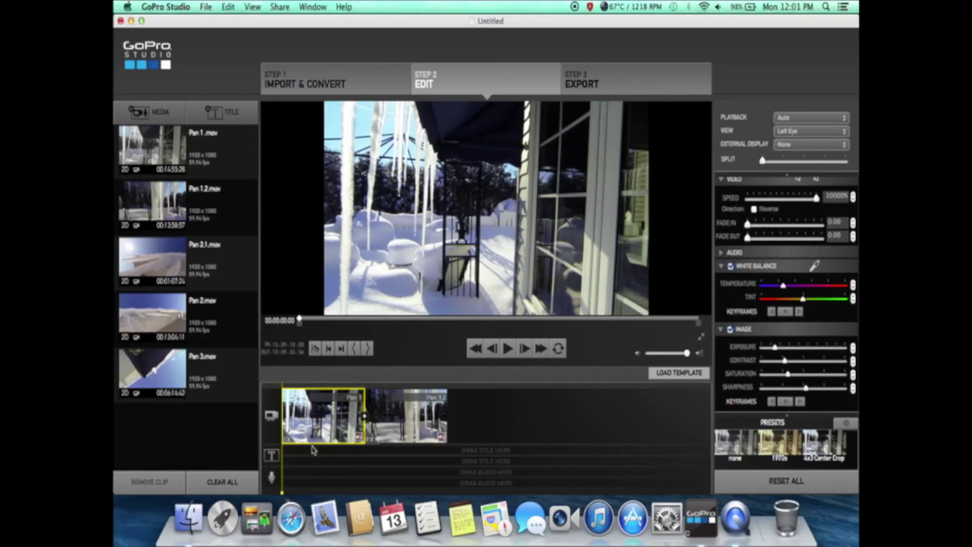
left_click(288, 442)
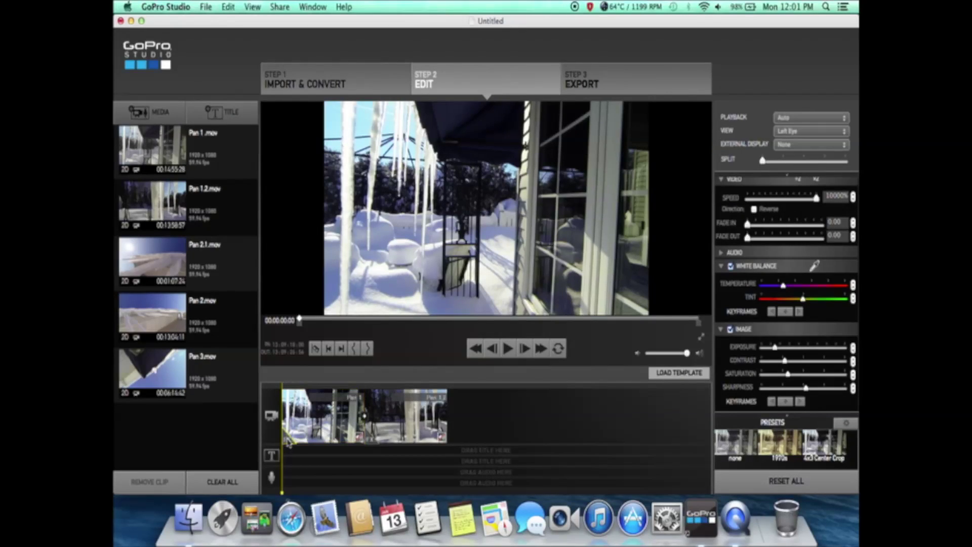
left_click(228, 7)
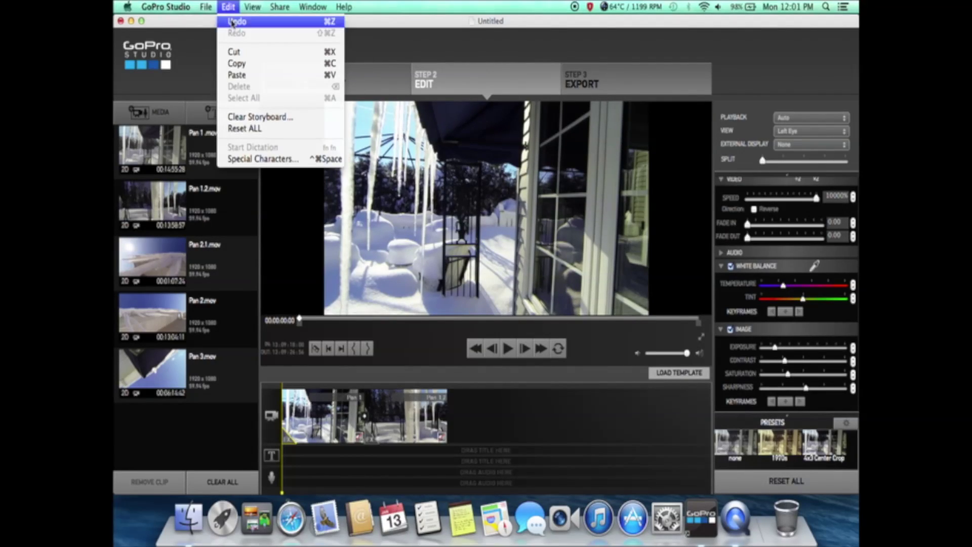
left_click(247, 64)
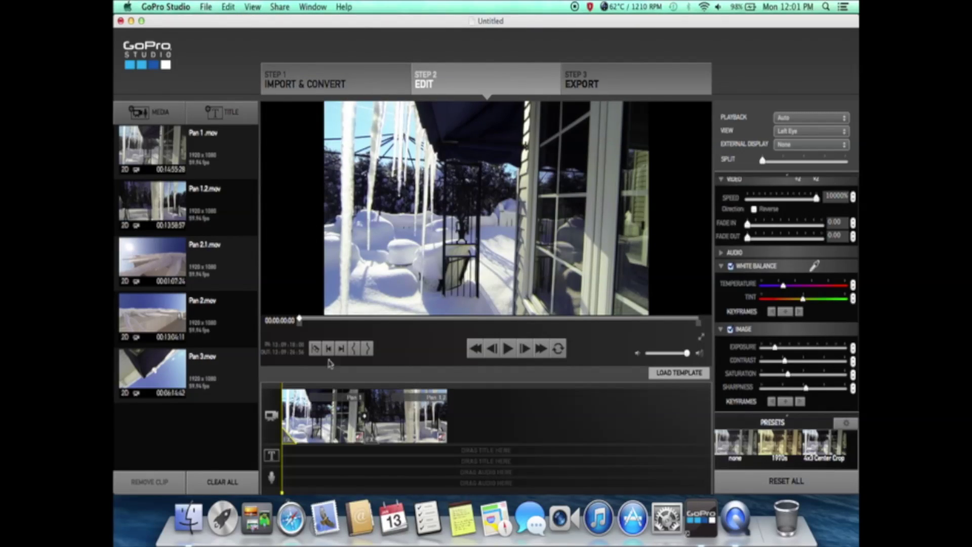
left_click(398, 423)
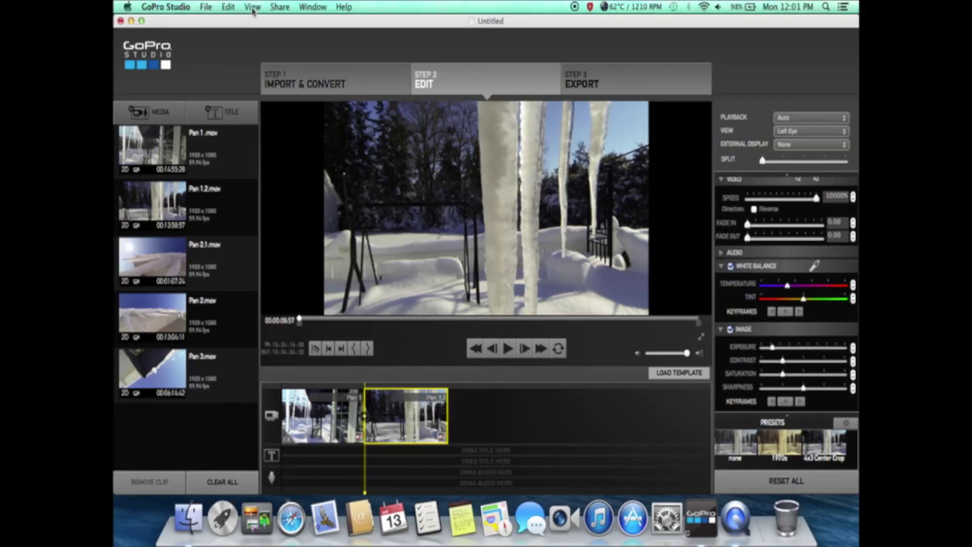
left_click(228, 6)
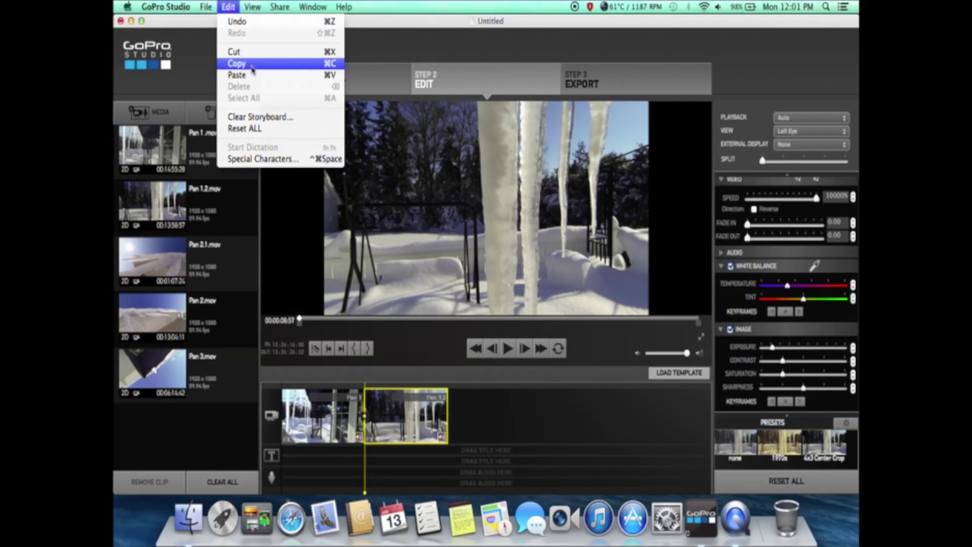
left_click(256, 75)
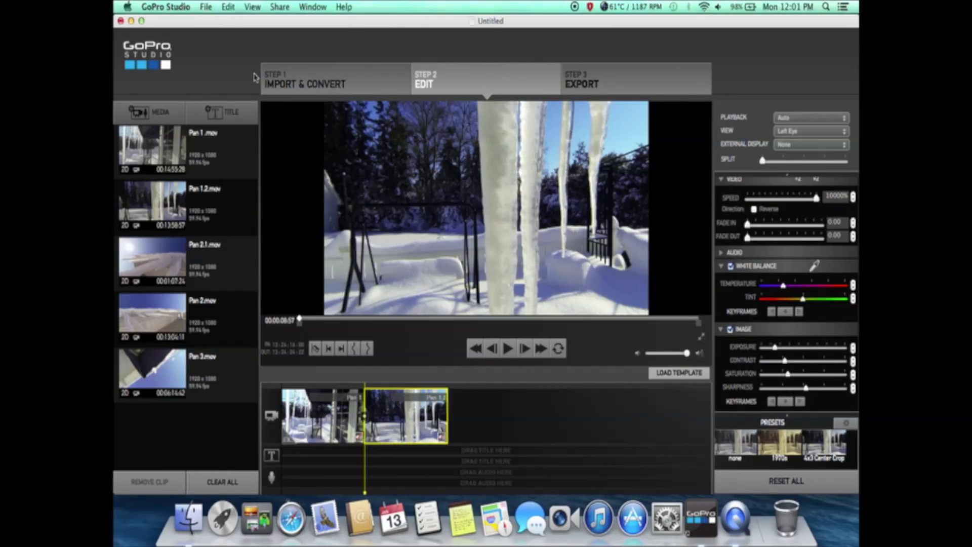
left_click(366, 465)
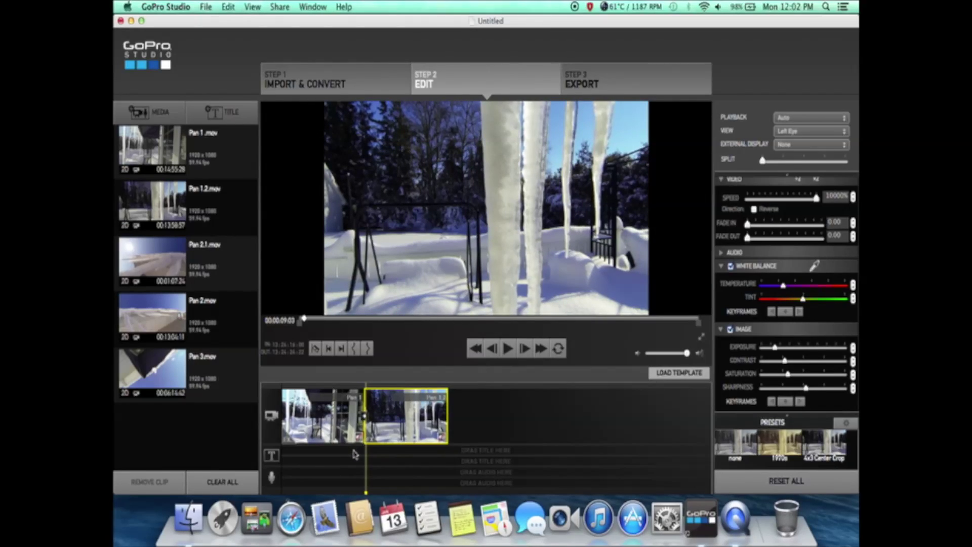
left_click(356, 455)
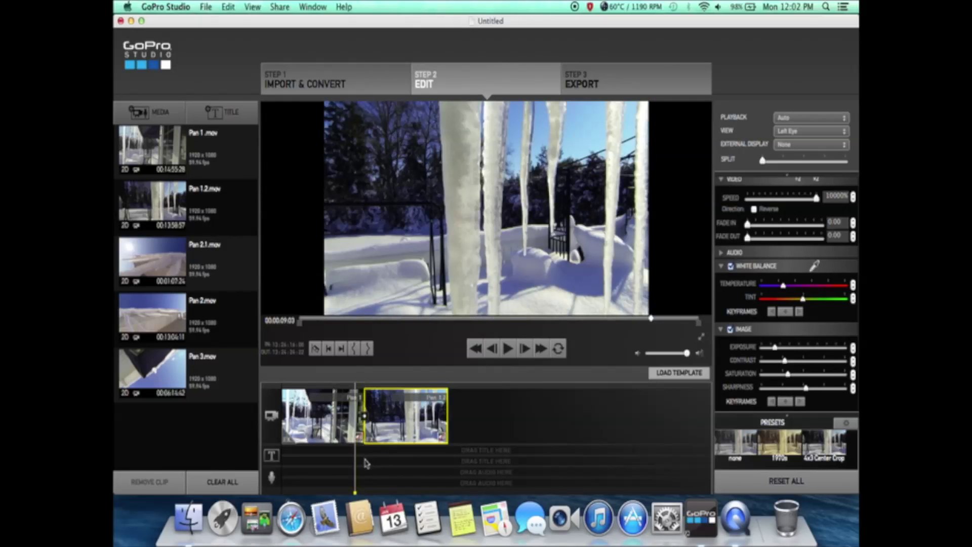
left_click(508, 349)
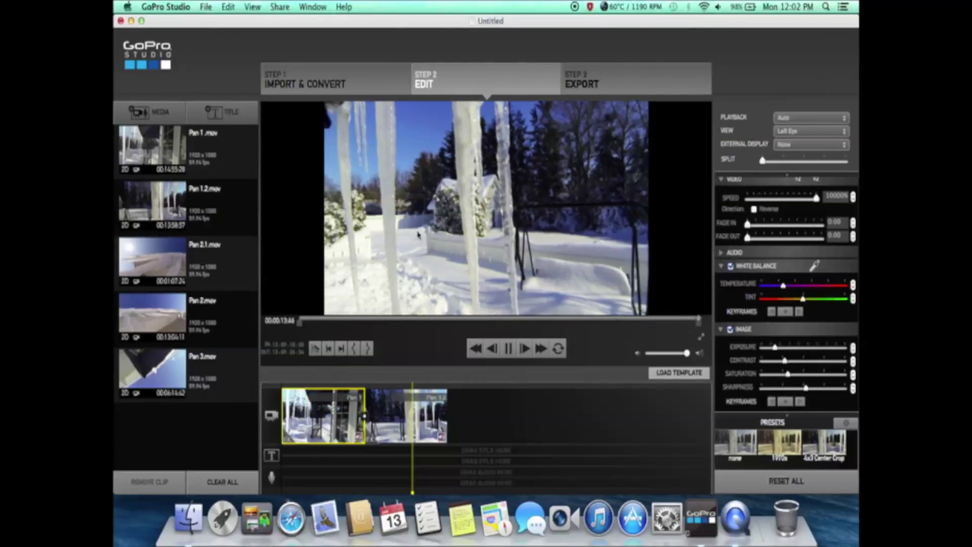
Step: Stop playback and add Pan 2.1.mov from the media list to the end of the timeline
key("space")
scroll(785, 363, "down", 2)
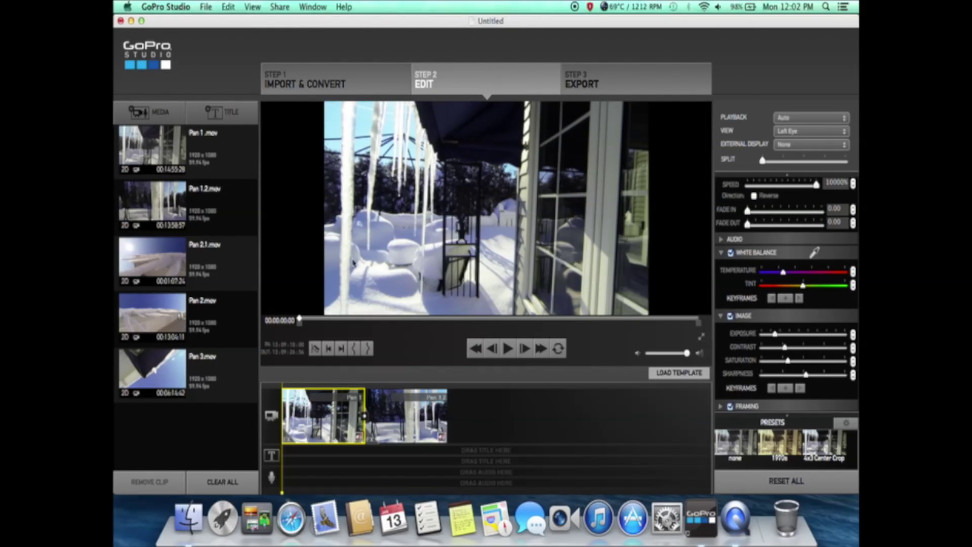
left_click(222, 257)
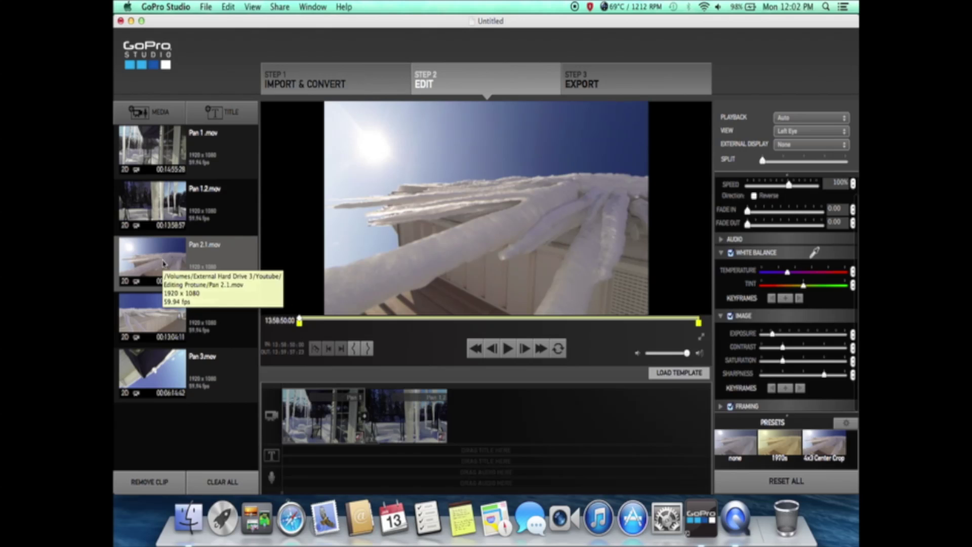
left_click_drag(404, 345, 471, 413)
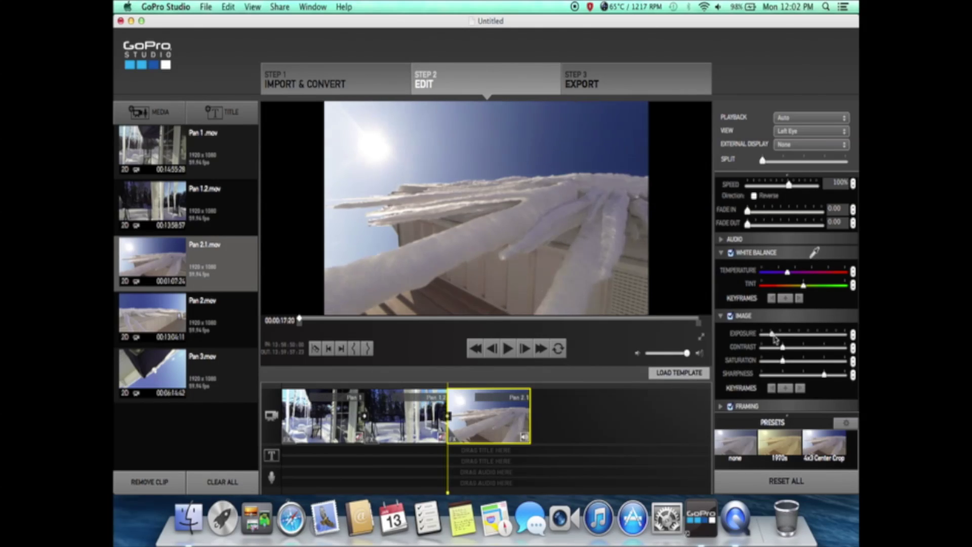
Step: Brighten Pan 2.1's exposure, raise its saturation, cool its temperature slightly and lower its contrast
mouse_move(774, 337)
left_mouse_down()
mouse_move(840, 346)
mouse_move(773, 341)
left_mouse_up()
left_click_drag(785, 365, 797, 365)
left_click_drag(790, 276, 787, 274)
left_click_drag(783, 350, 785, 354)
Step: Insert Pan 2.mov on the timeline just before Pan 2.1
left_click(206, 324)
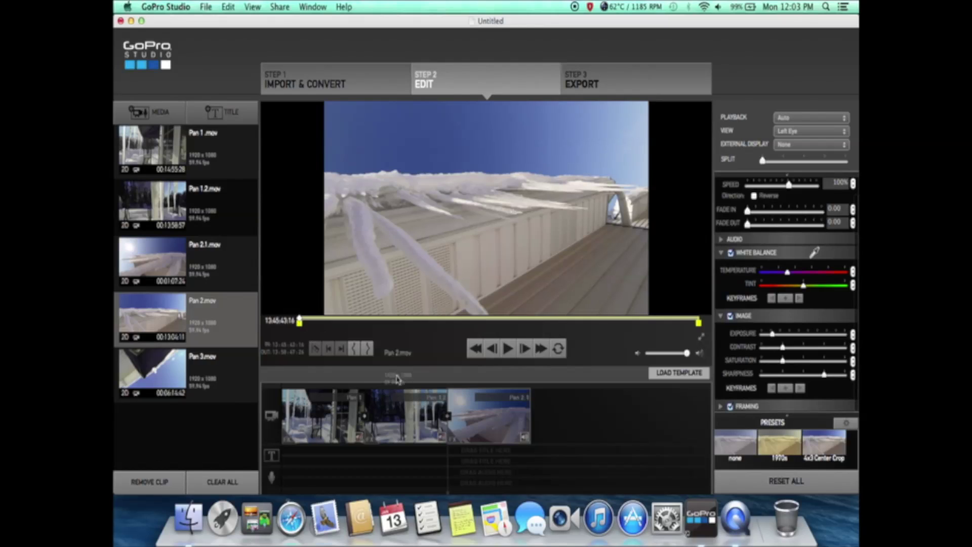
mouse_move(399, 384)
left_mouse_down()
mouse_move(448, 428)
mouse_move(446, 418)
left_mouse_up()
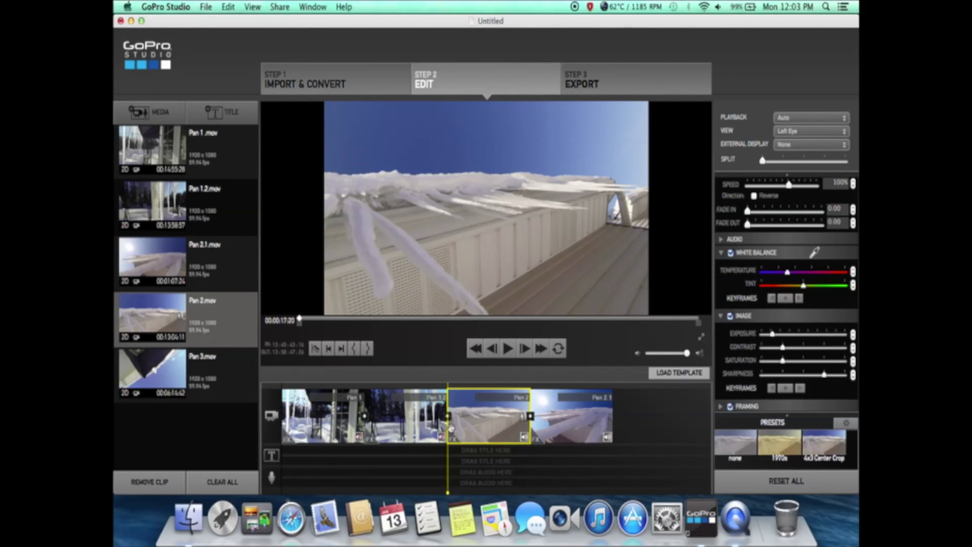
left_click(564, 423)
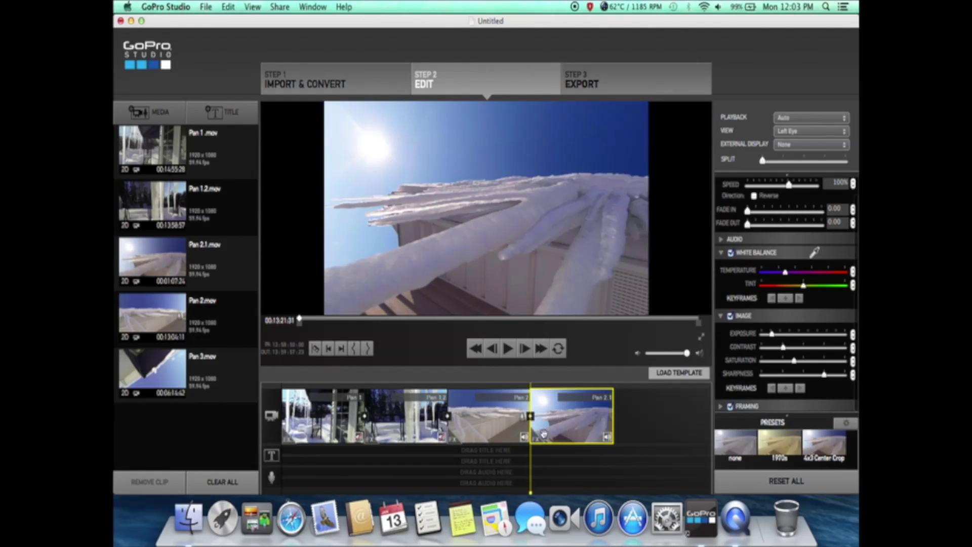
left_click(536, 442)
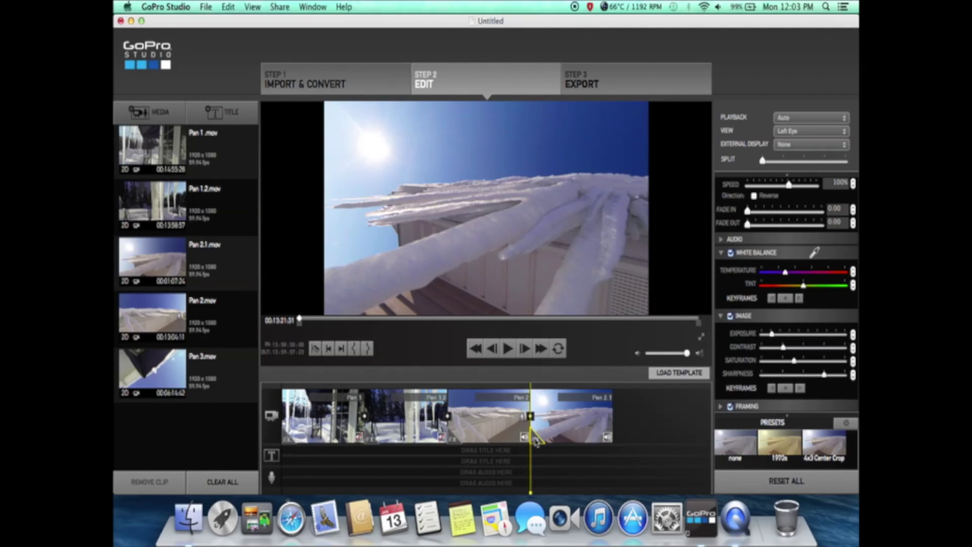
Step: Copy Pan 2.1's colour settings, paste them onto Pan 2, and return to the timeline start
left_click(229, 7)
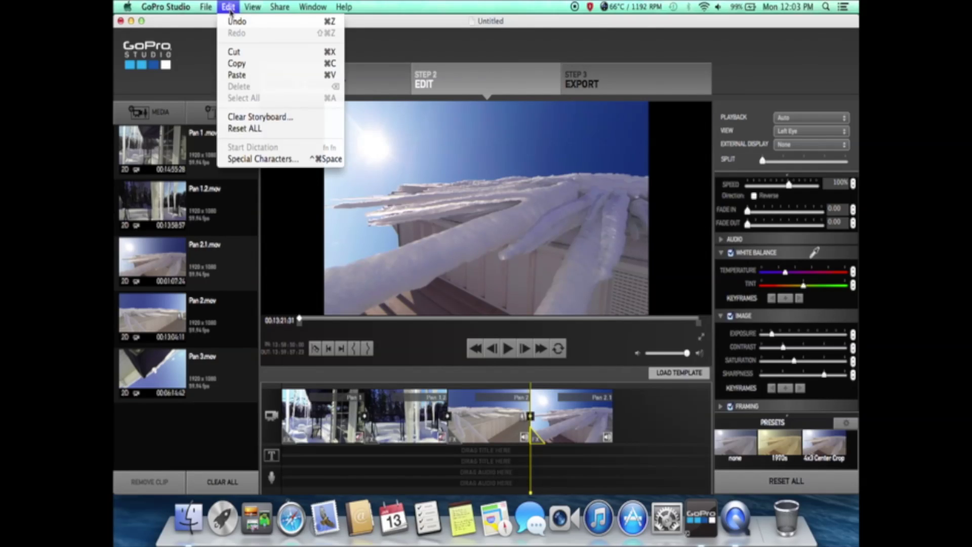
left_click(236, 64)
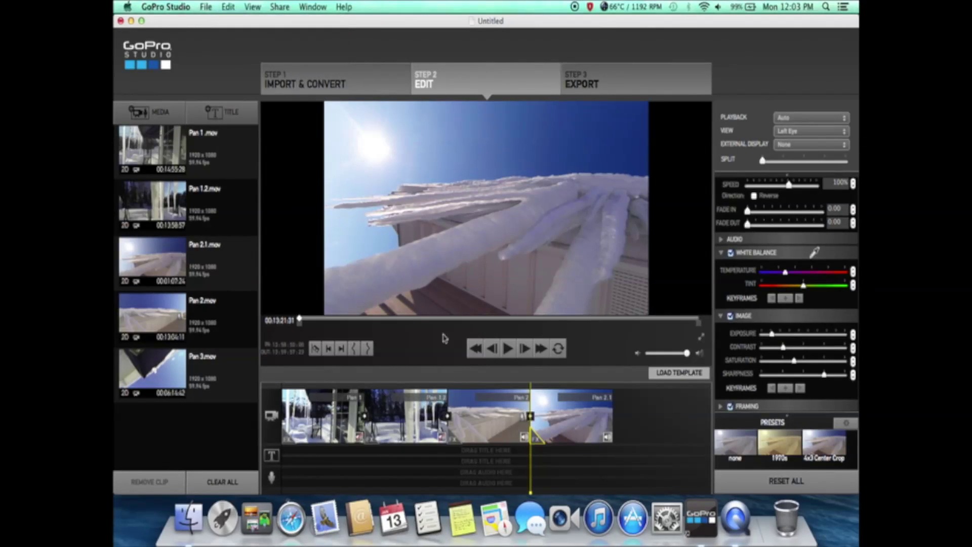
left_click(466, 428)
left_click(228, 7)
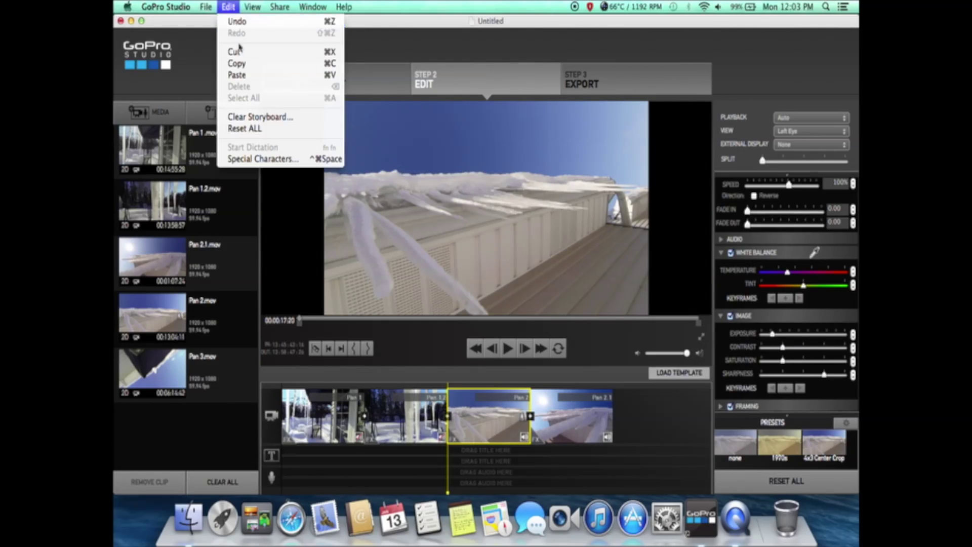
left_click(259, 76)
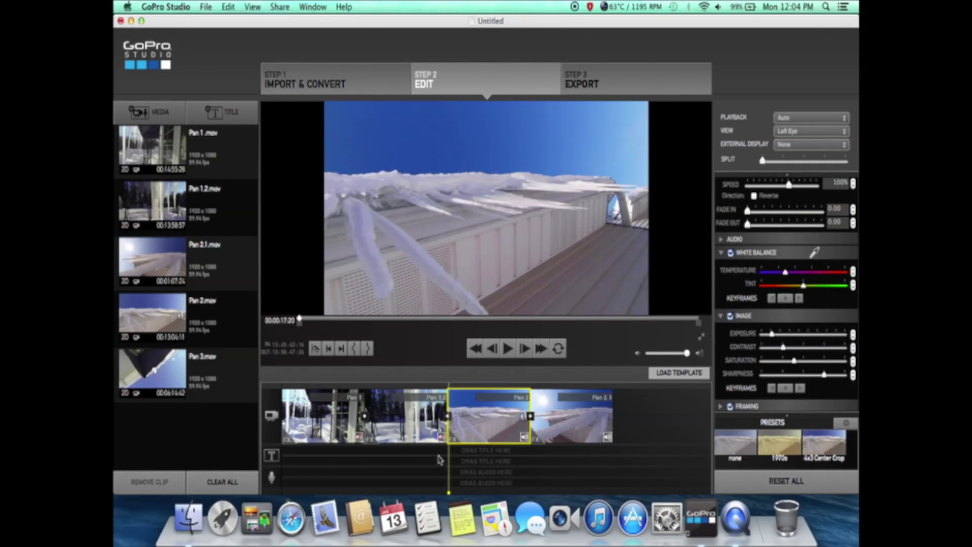
left_click(278, 445)
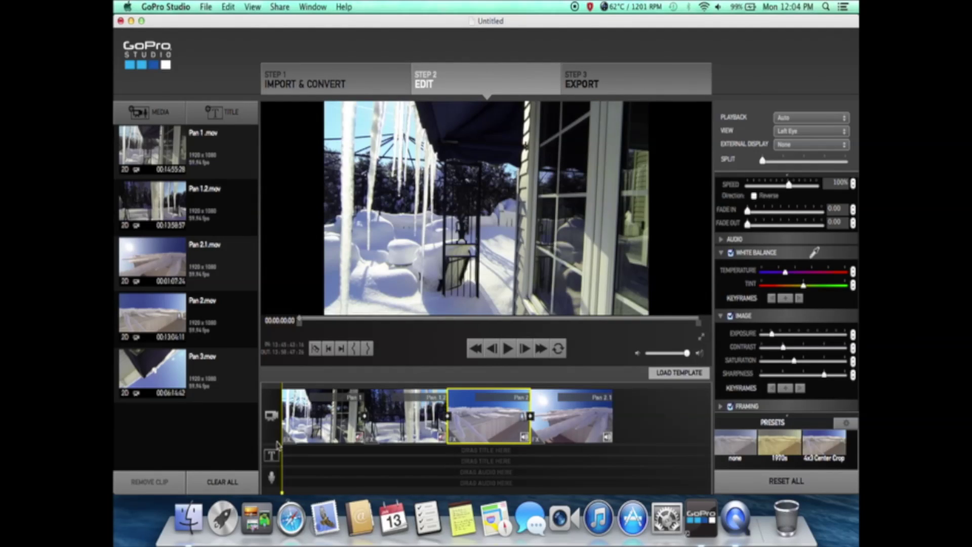
left_click(285, 441)
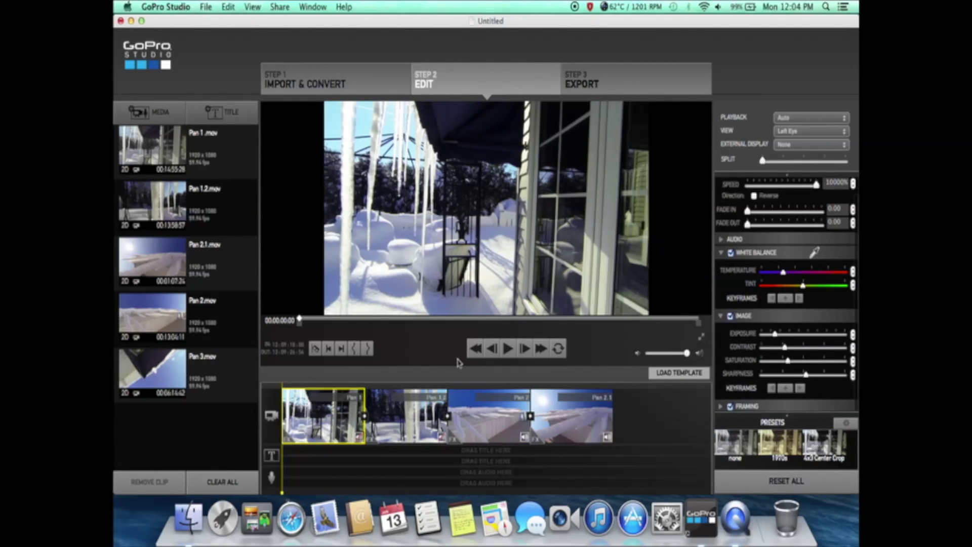
Step: After previewing the edit, drag Pan 2.1's Speed slider to its maximum, 10000%
left_click(516, 352)
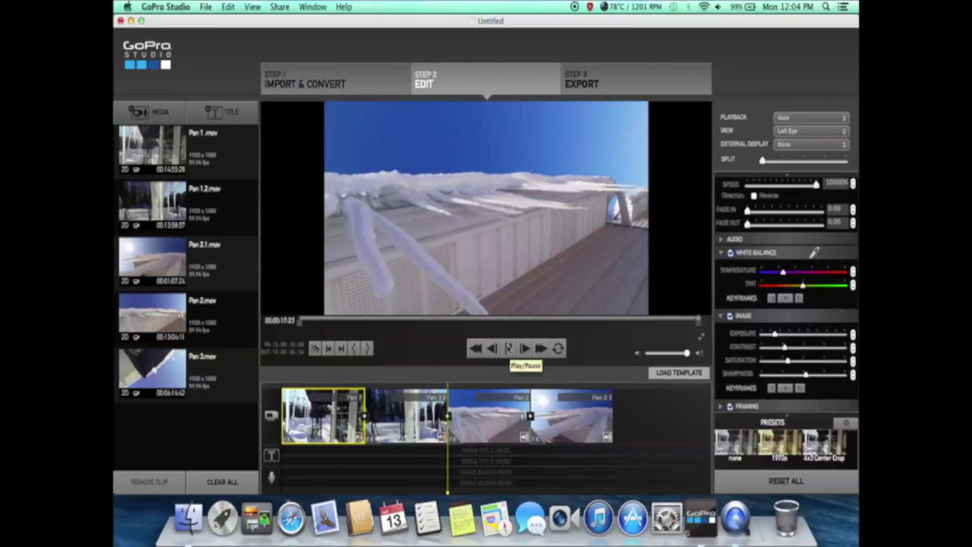
left_click(509, 349)
left_click(488, 420)
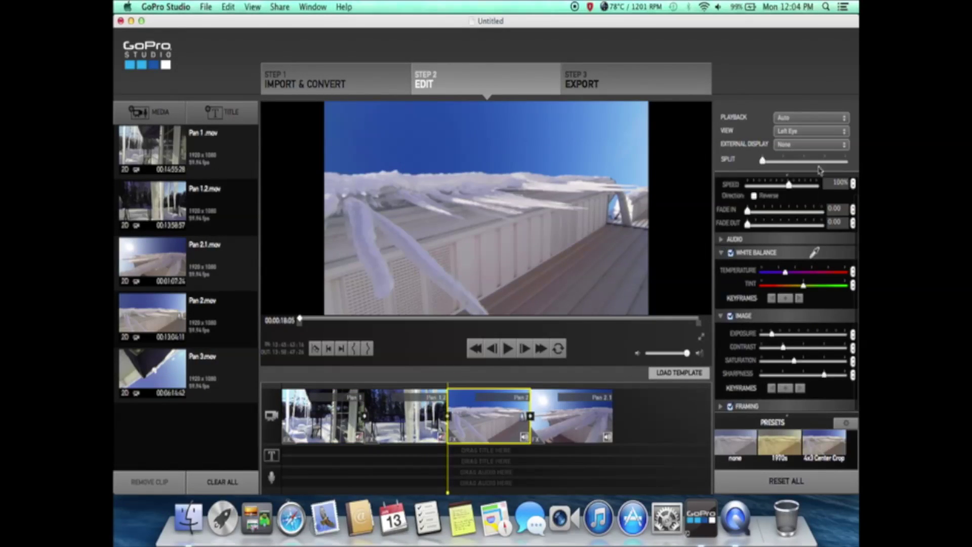
left_click(587, 431)
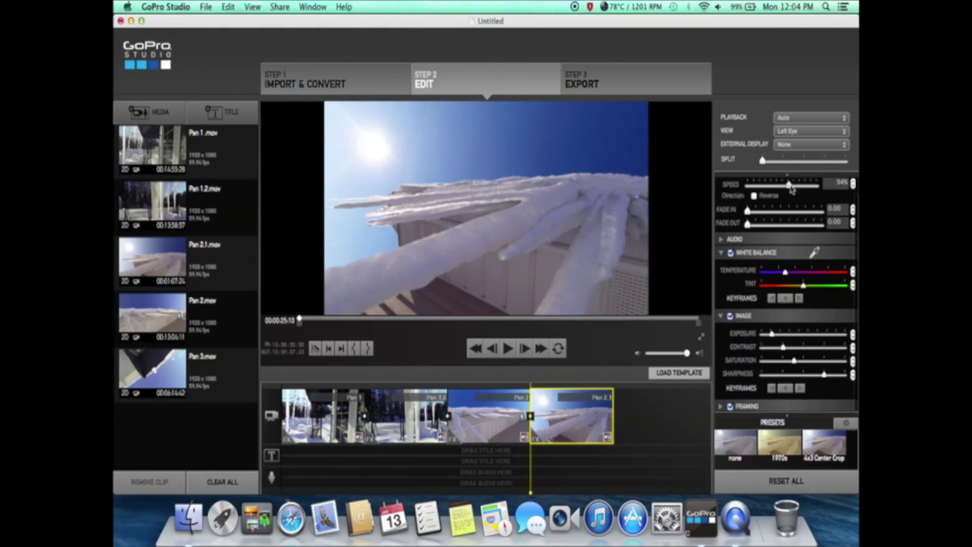
left_click_drag(790, 186, 850, 196)
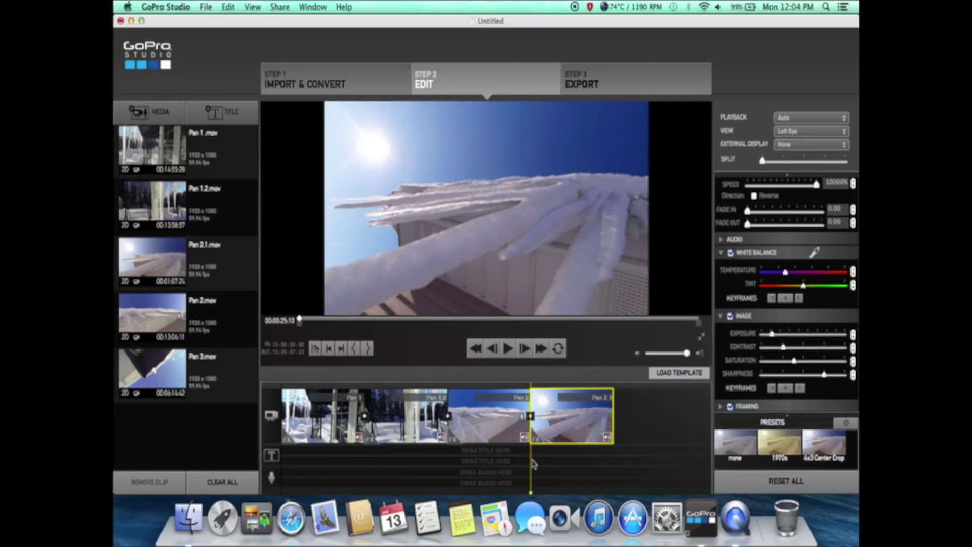
left_click(499, 457)
left_click_drag(499, 456, 443, 452)
Step: Preview the crossfade between Pan 1.2 and Pan 2, then append Pan 3.mov to the timeline end
left_click(443, 420)
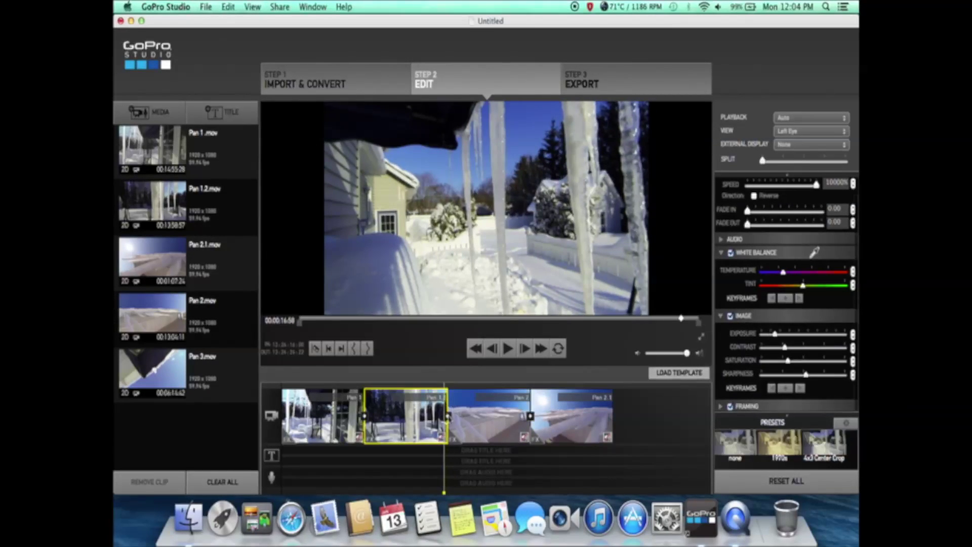
left_click(447, 417)
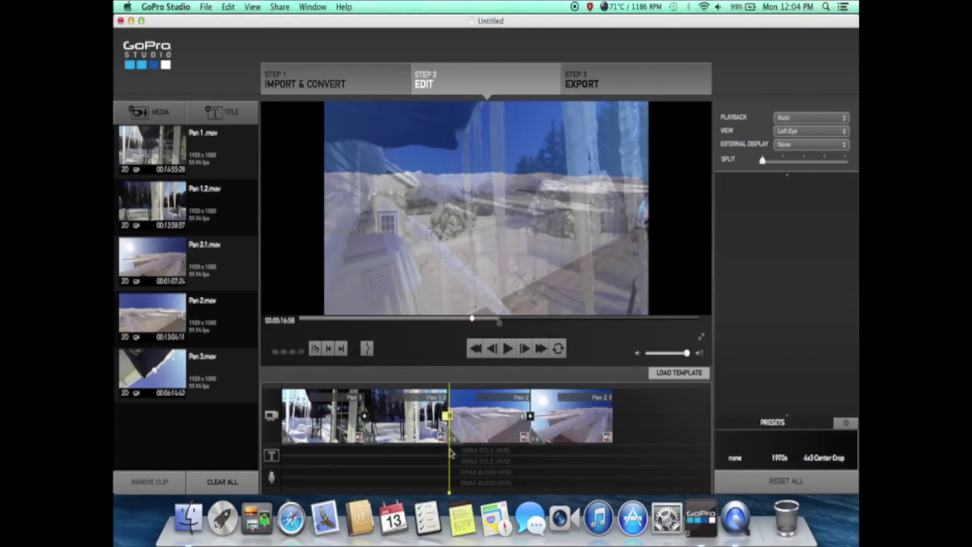
left_click_drag(450, 458, 437, 452)
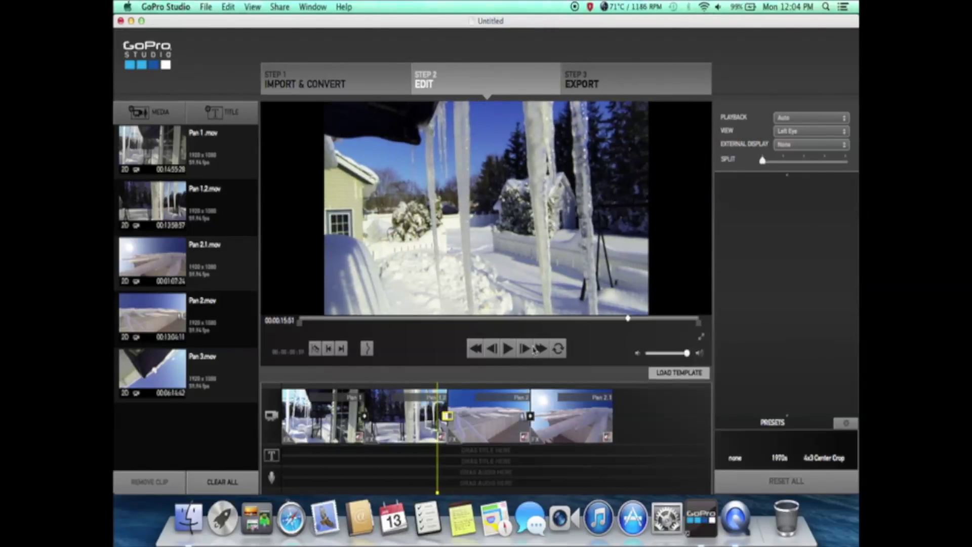
left_click(438, 430)
left_click(507, 350)
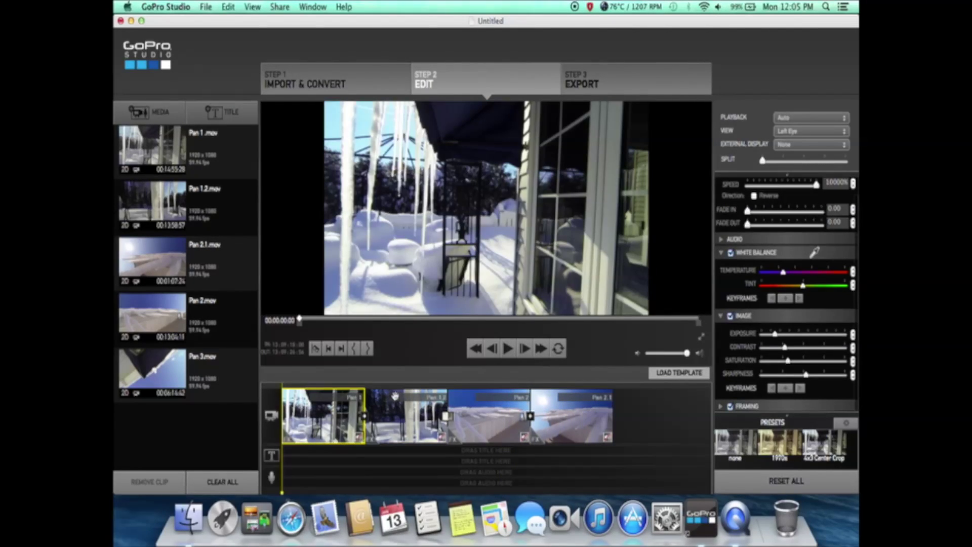
left_click_drag(202, 377, 667, 414)
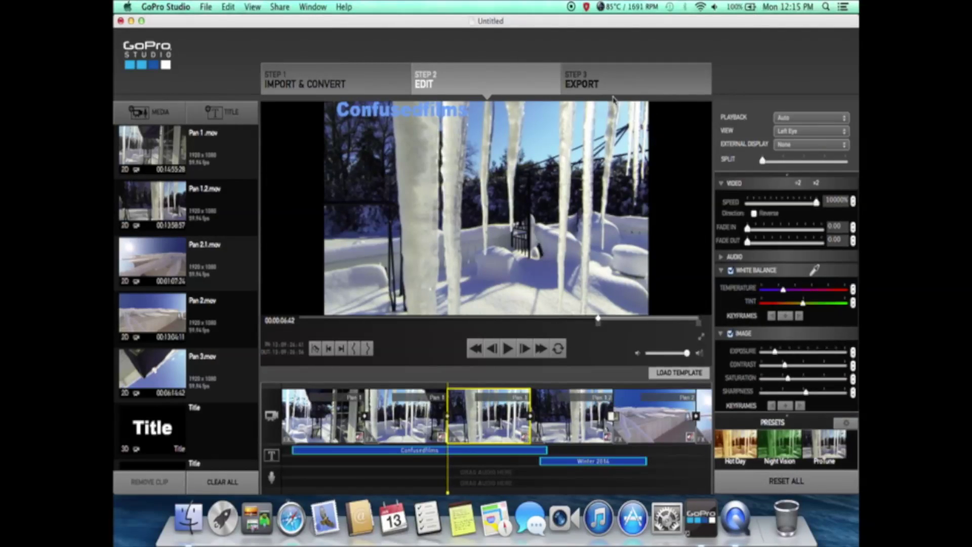
Step: Name the export 'Tester', target the External Hard Drive, pick the YouTube preset, and export
left_click(597, 85)
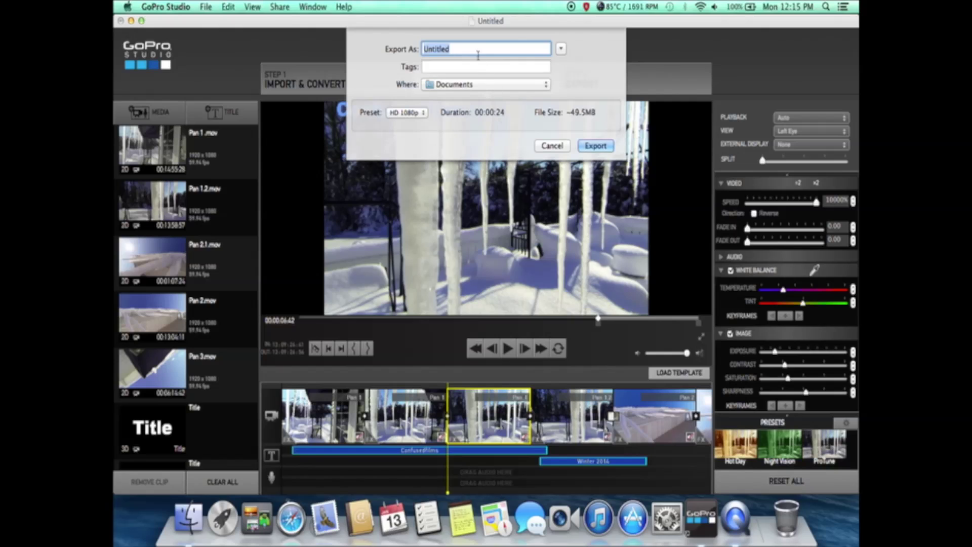
left_click(474, 50)
key("BackSpace")
key("BackSpace")
key("BackSpace")
key("BackSpace")
key("BackSpace")
key("BackSpace")
key("BackSpace")
key("BackSpace")
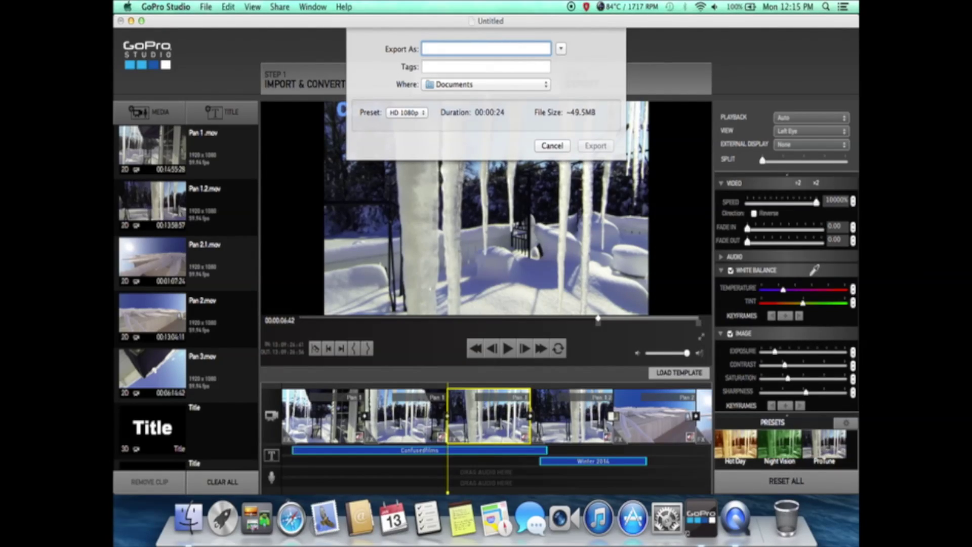
type("Tester")
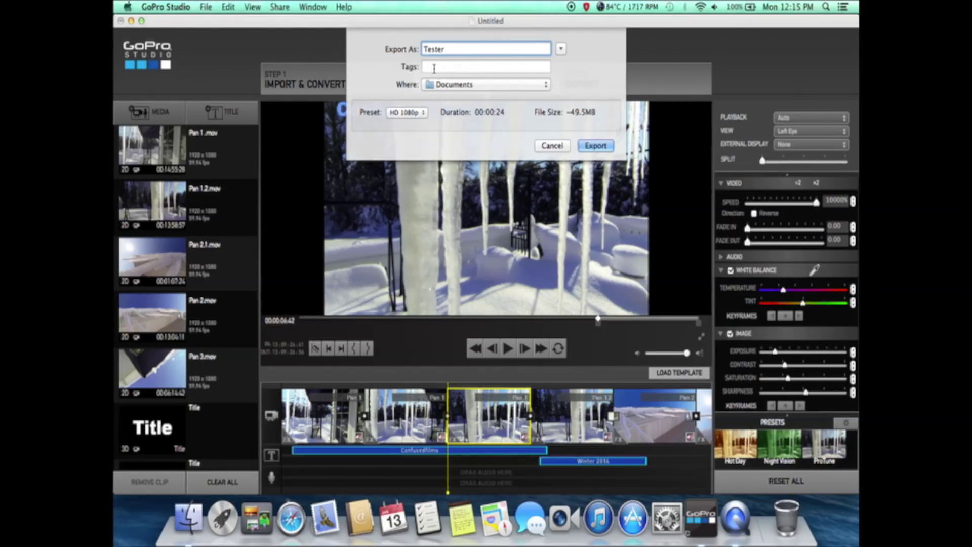
left_click(467, 84)
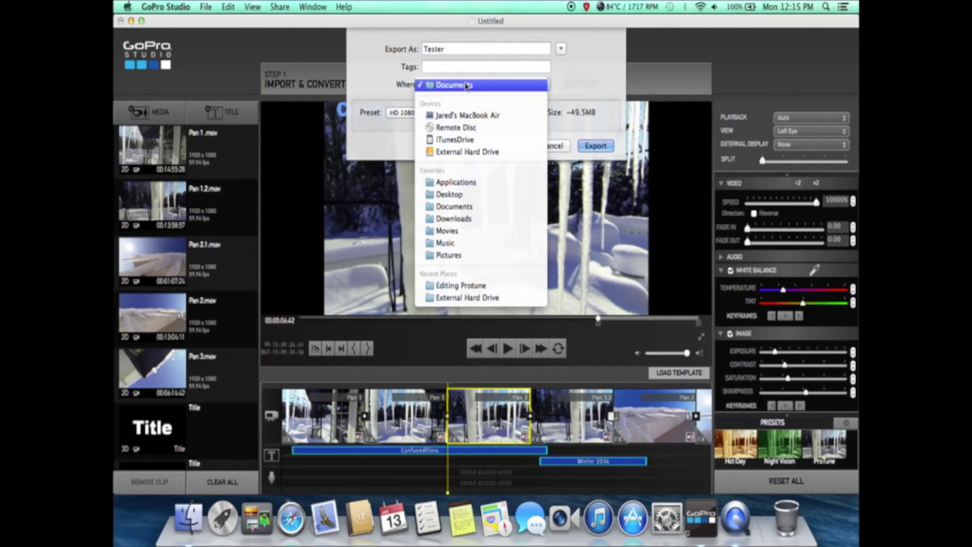
left_click(479, 152)
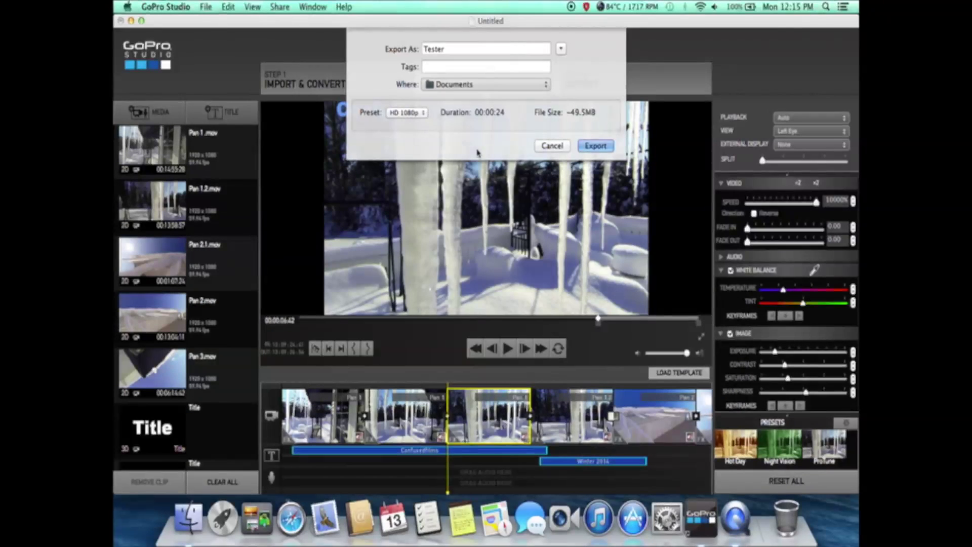
left_click(417, 118)
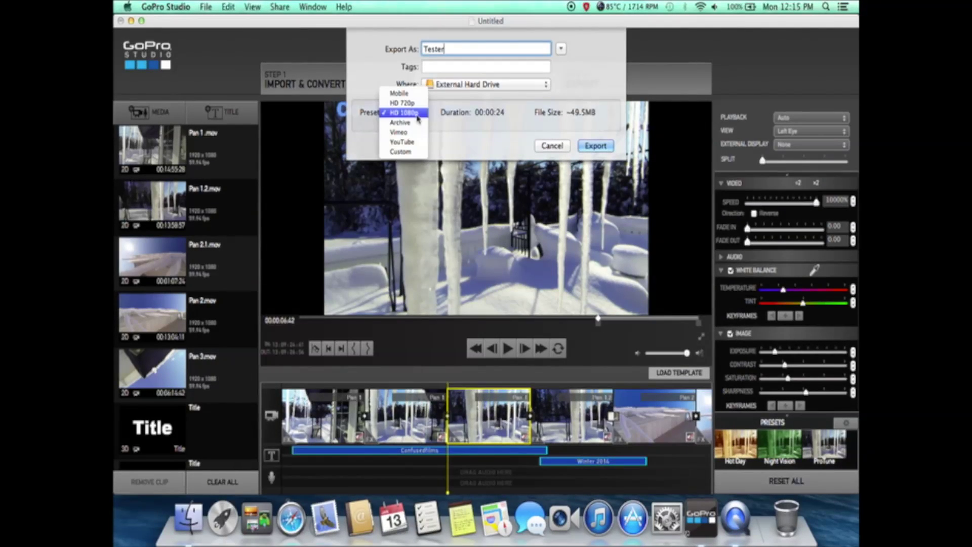
left_click(404, 142)
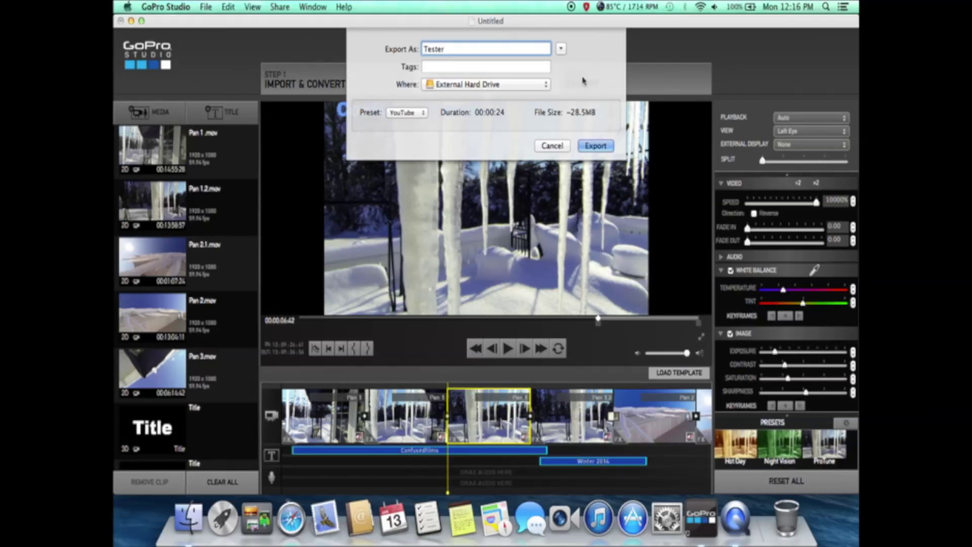
left_click(594, 146)
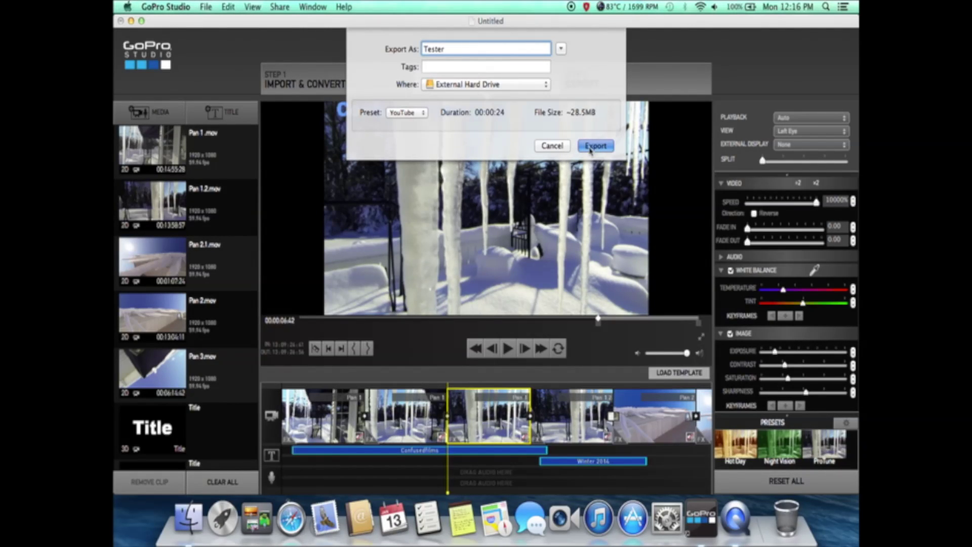